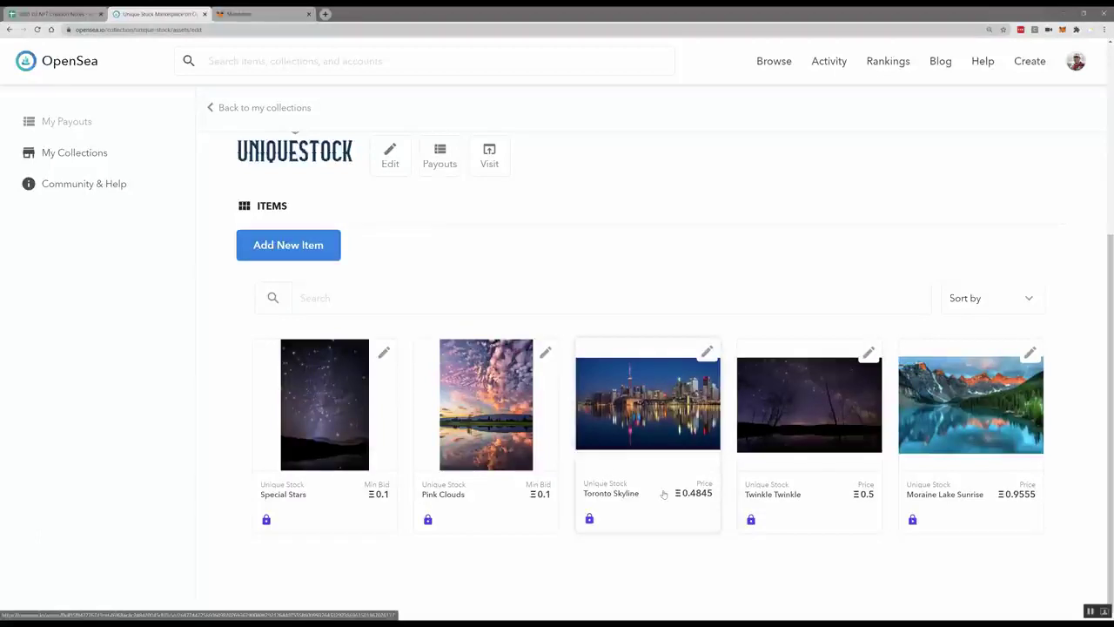
- Start adding a new item to the Unique Stock collection
scroll(732, 393, "up", 2)
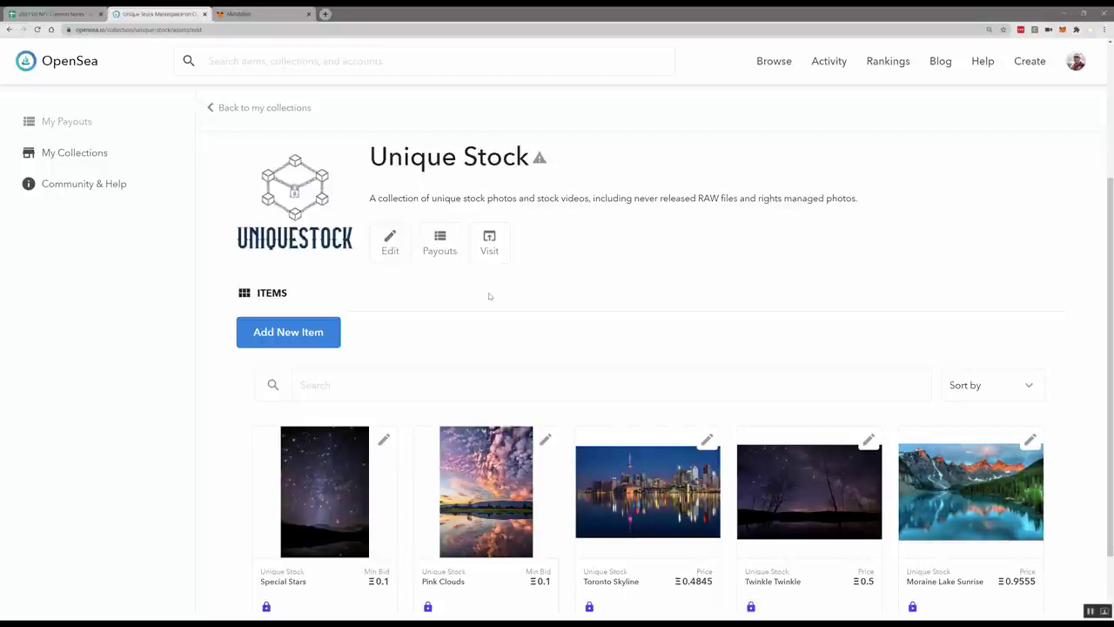
scroll(543, 244, "down", 2)
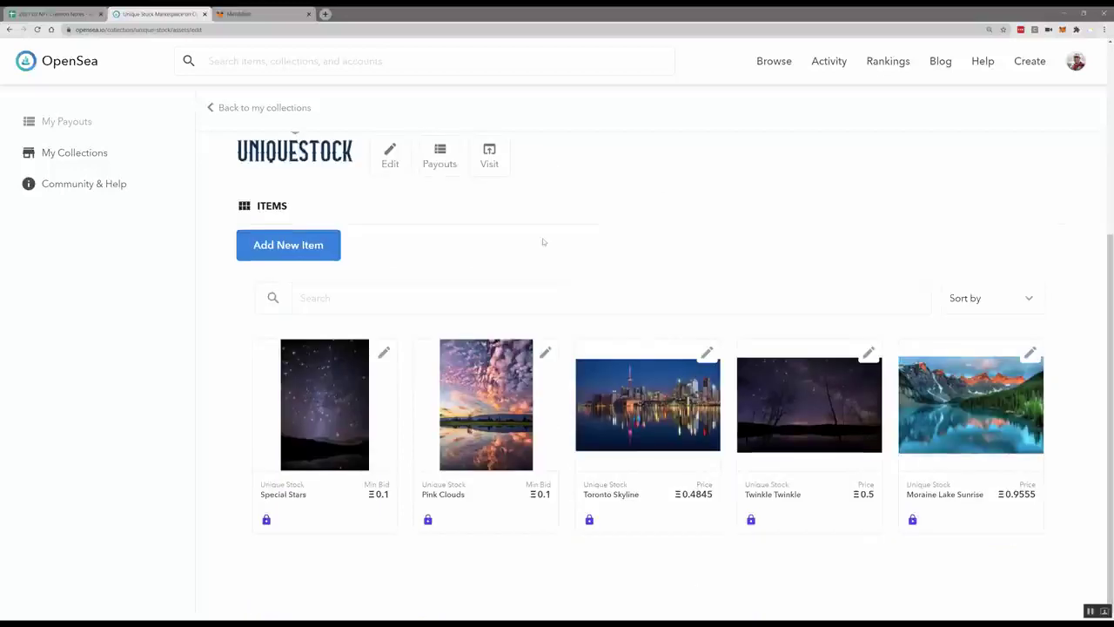
left_click(311, 247)
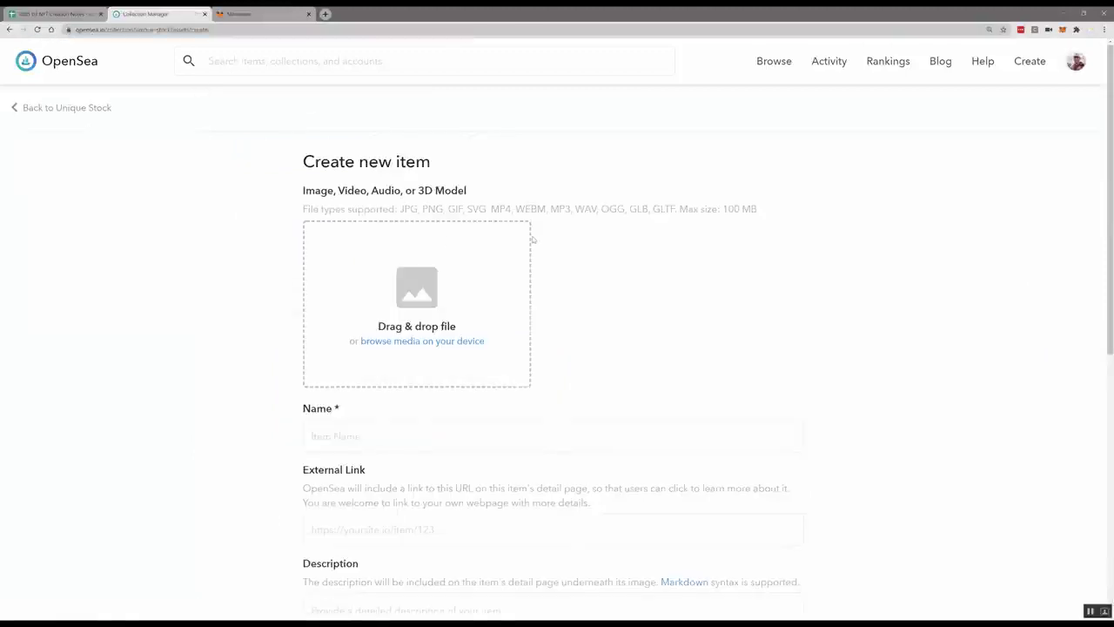
- Upload "Moonshadow - Original Version Published Online.jpg" from the Moonshadow folder as the new item's media
scroll(550, 338, "down", 2)
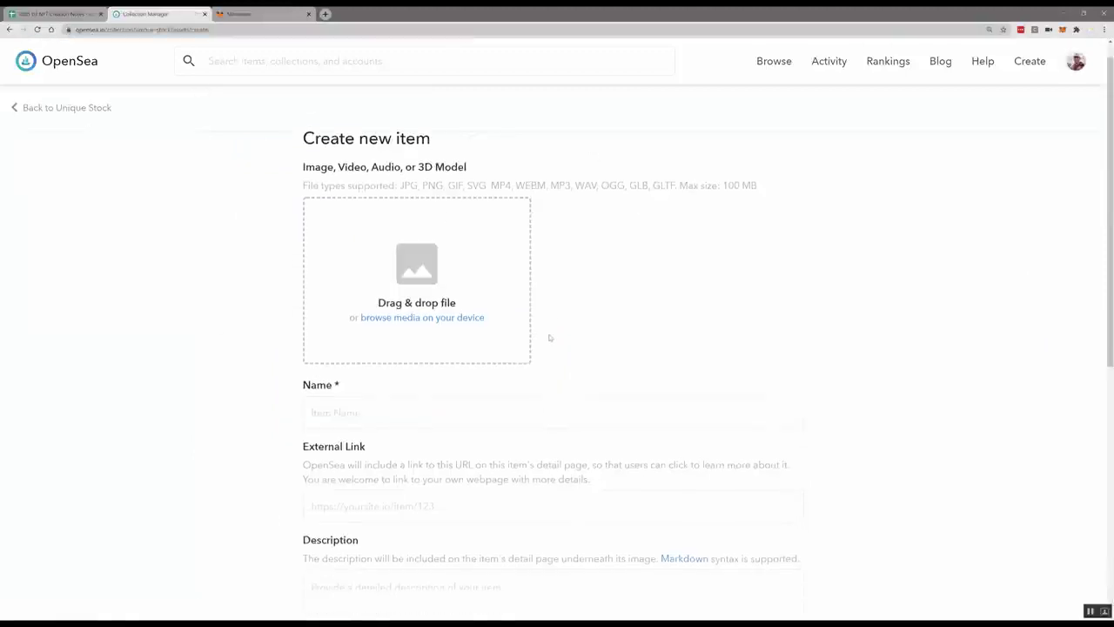
scroll(435, 244, "up", 1)
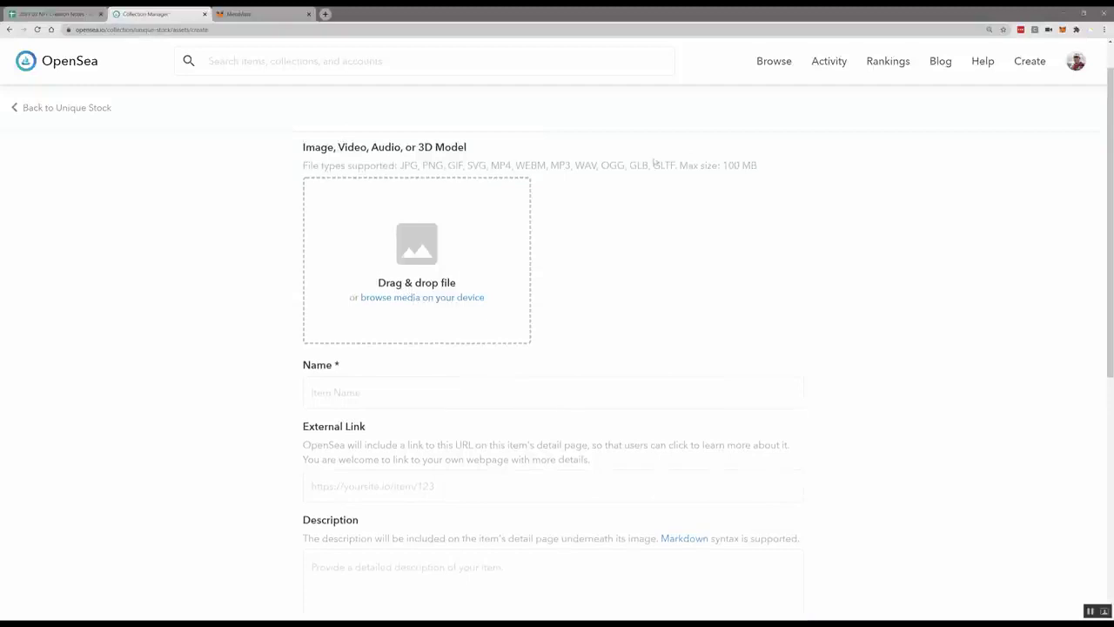
left_click(462, 302)
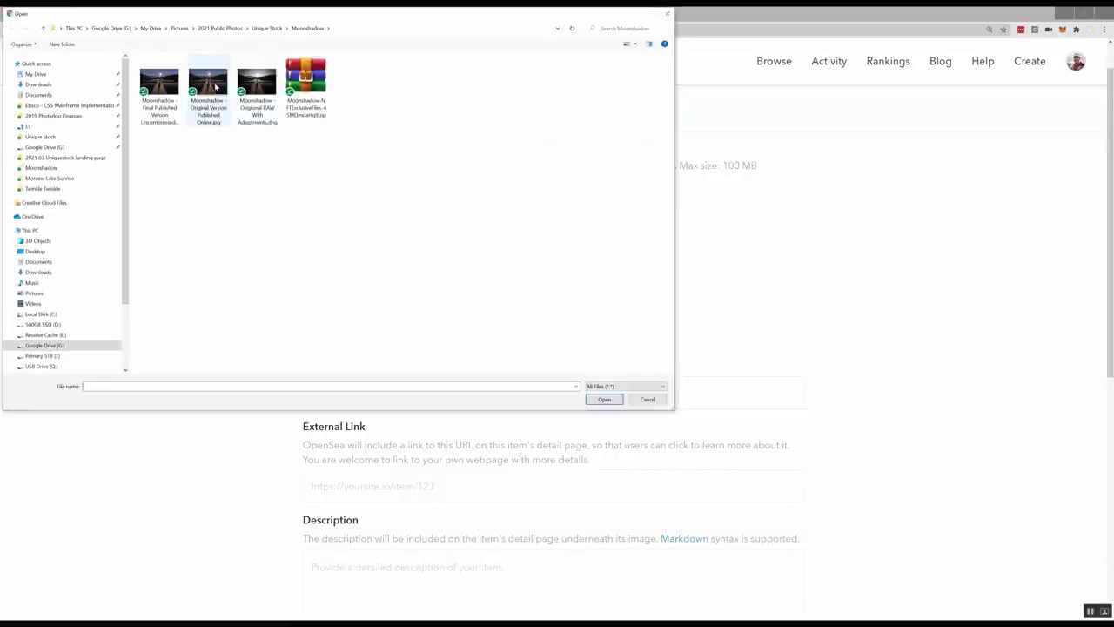
left_click(216, 86)
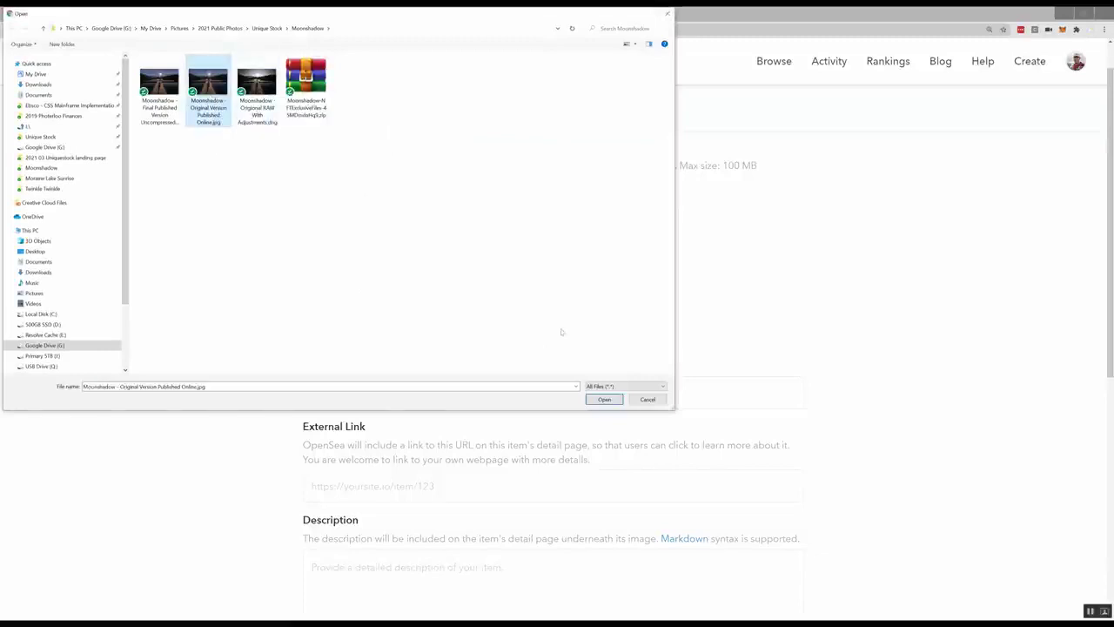
left_click(617, 404)
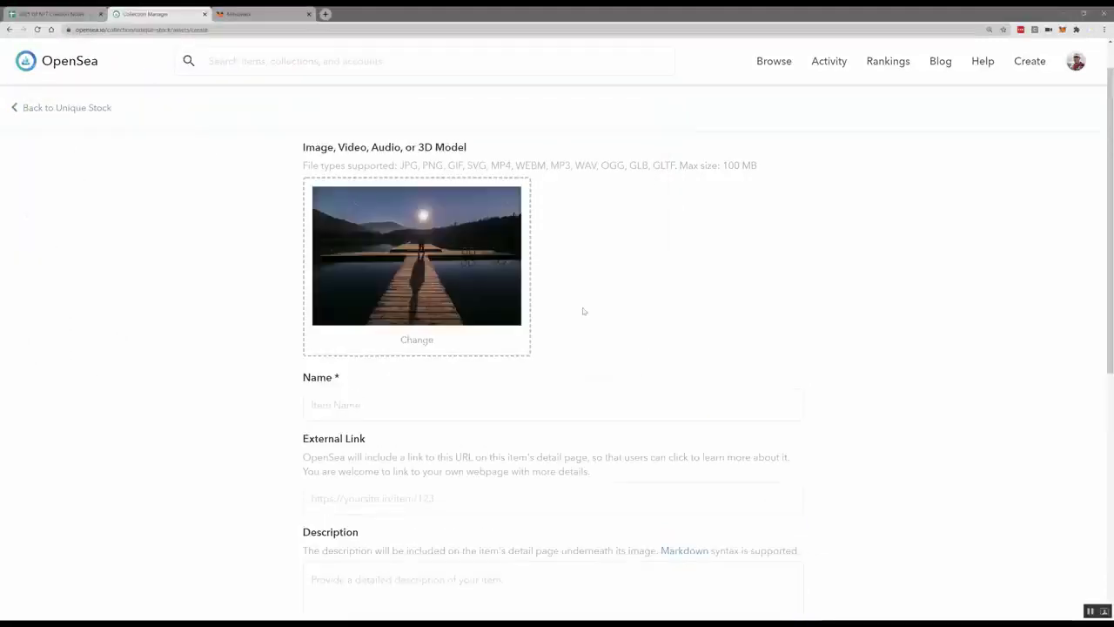
- Name the new item "Moonshaow"
scroll(540, 316, "down", 1)
left_click(344, 372)
type("M")
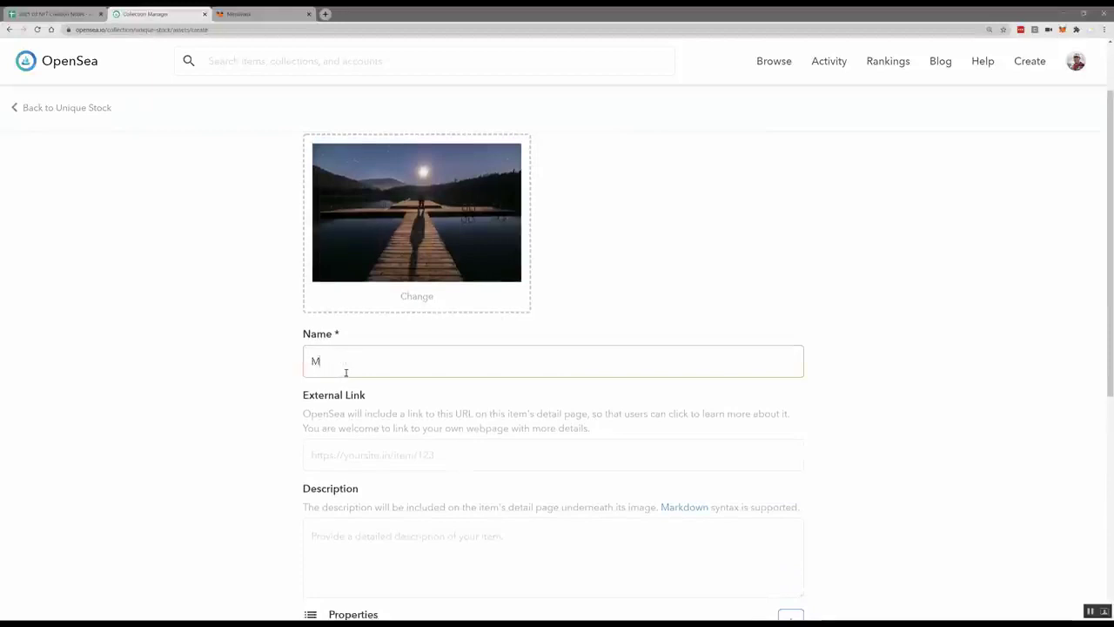
type("oonshaow")
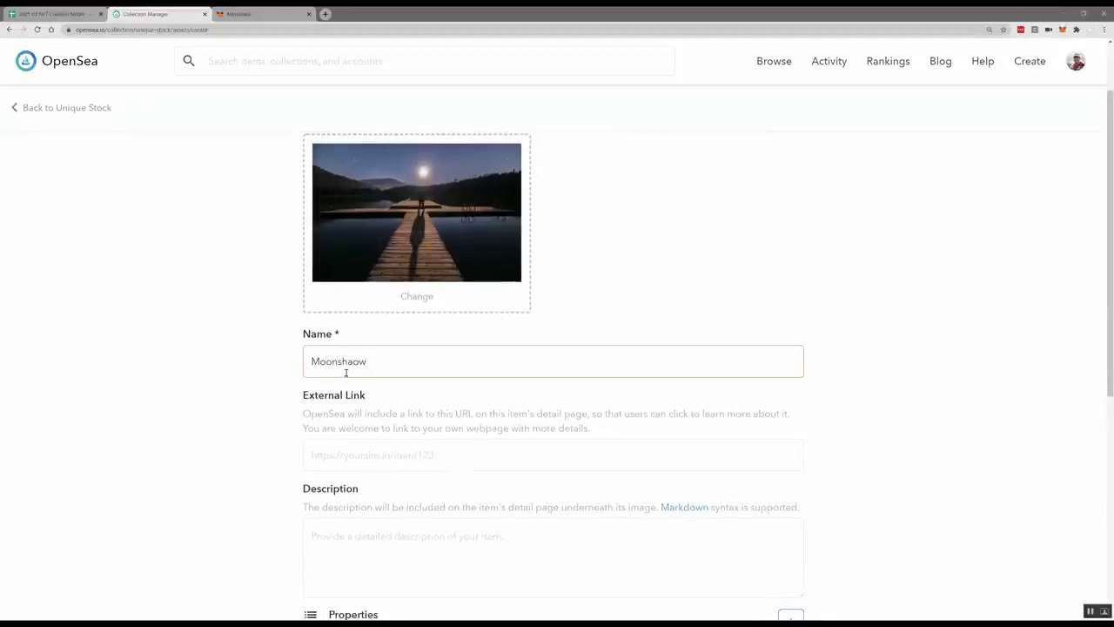
- Copy the full Moonshadow description from the 2021 03 NFT Creation Notes spreadsheet into the new item's description on OpenSea
scroll(347, 395, "down", 1)
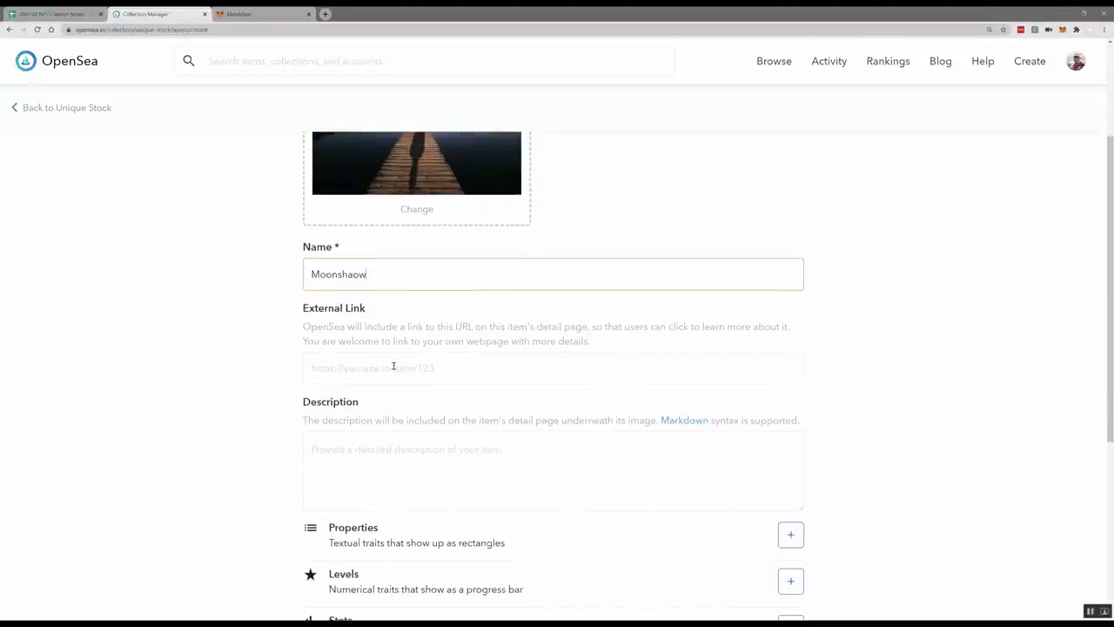
scroll(394, 366, "down", 2)
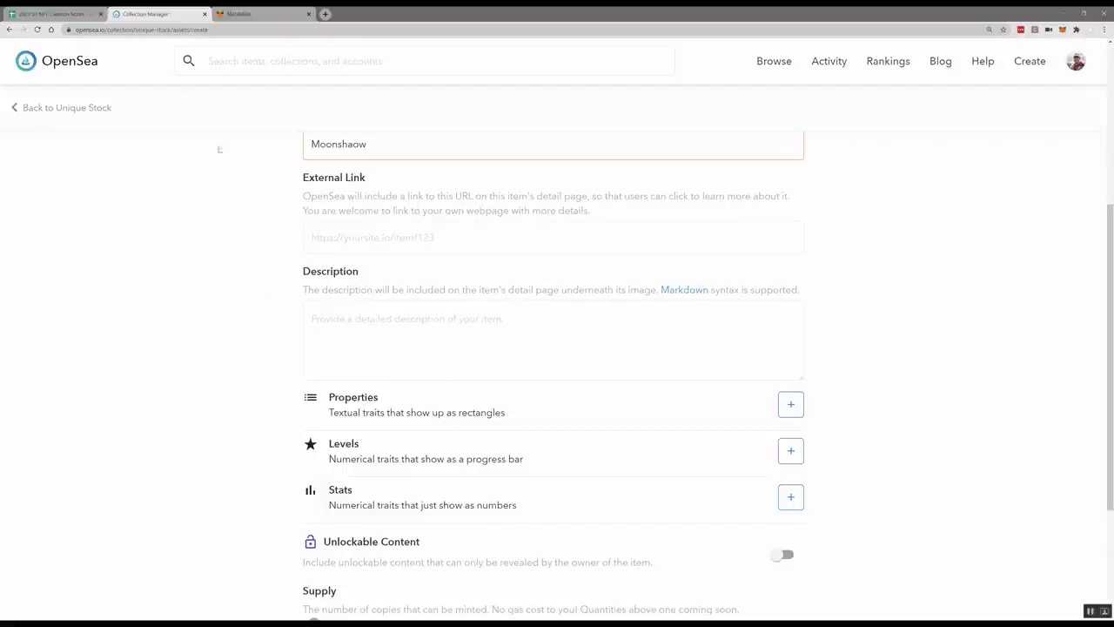
left_click(50, 12)
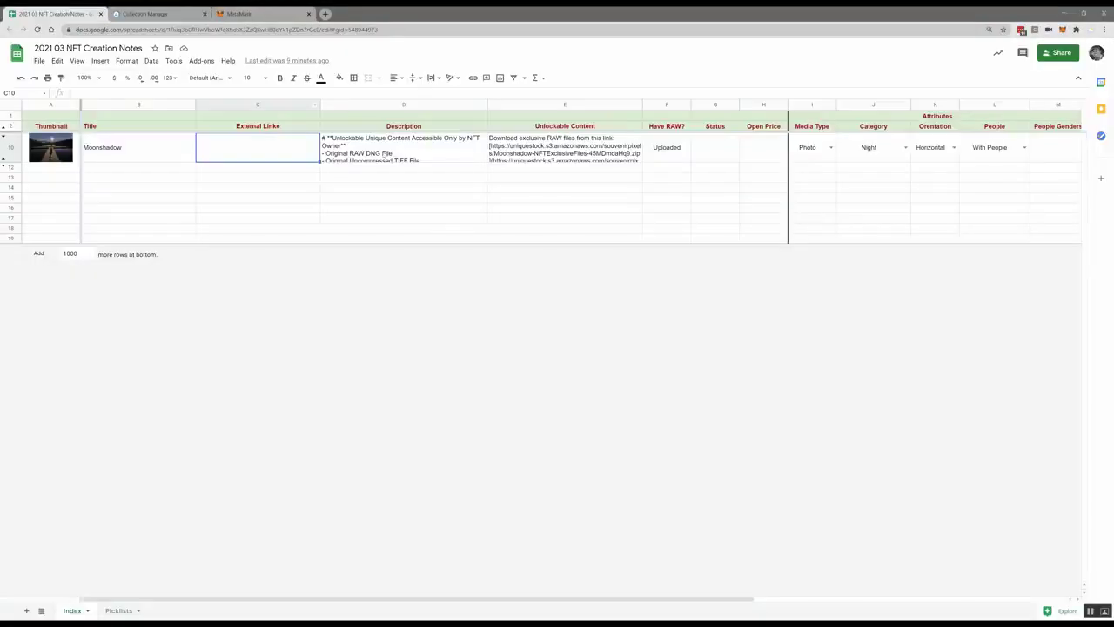
double_click(389, 156)
key("ctrl+a")
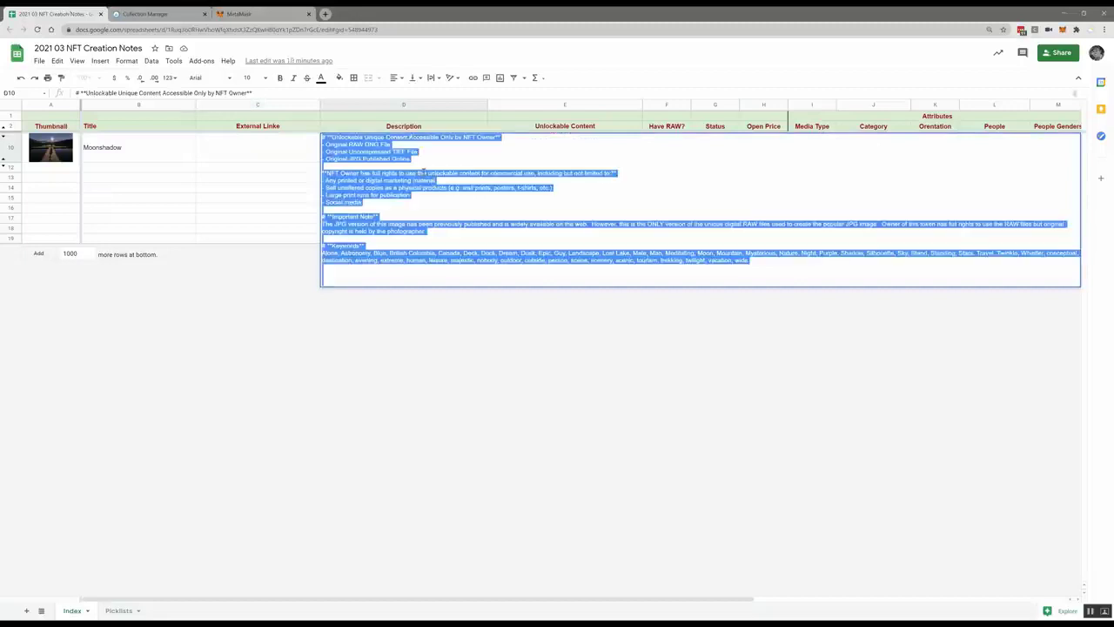
left_click(144, 14)
left_click(376, 312)
key("ctrl+v")
scroll(448, 331, "up", 10)
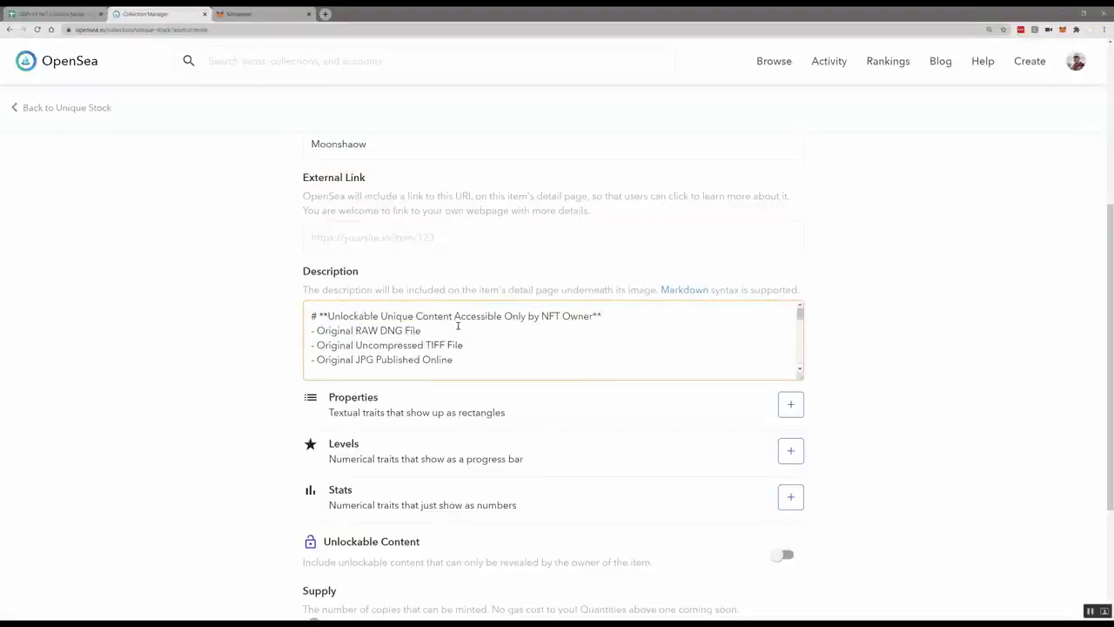
- Review the pasted description from its unlockable content heading through the usage rights to the keywords
left_click_drag(604, 319, 306, 319)
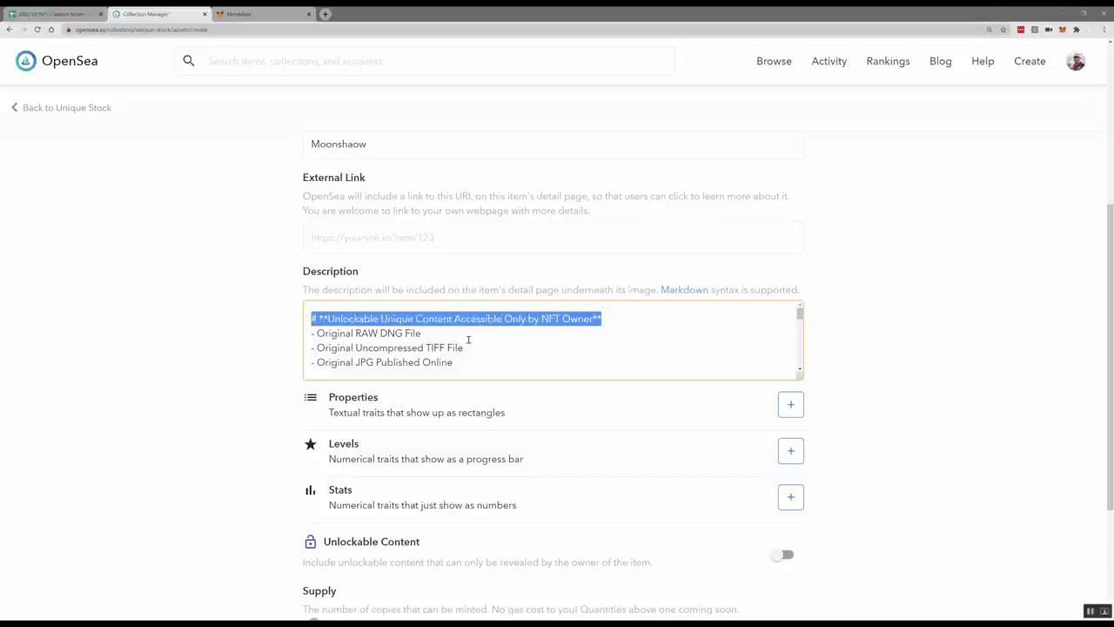
scroll(465, 340, "down", 2)
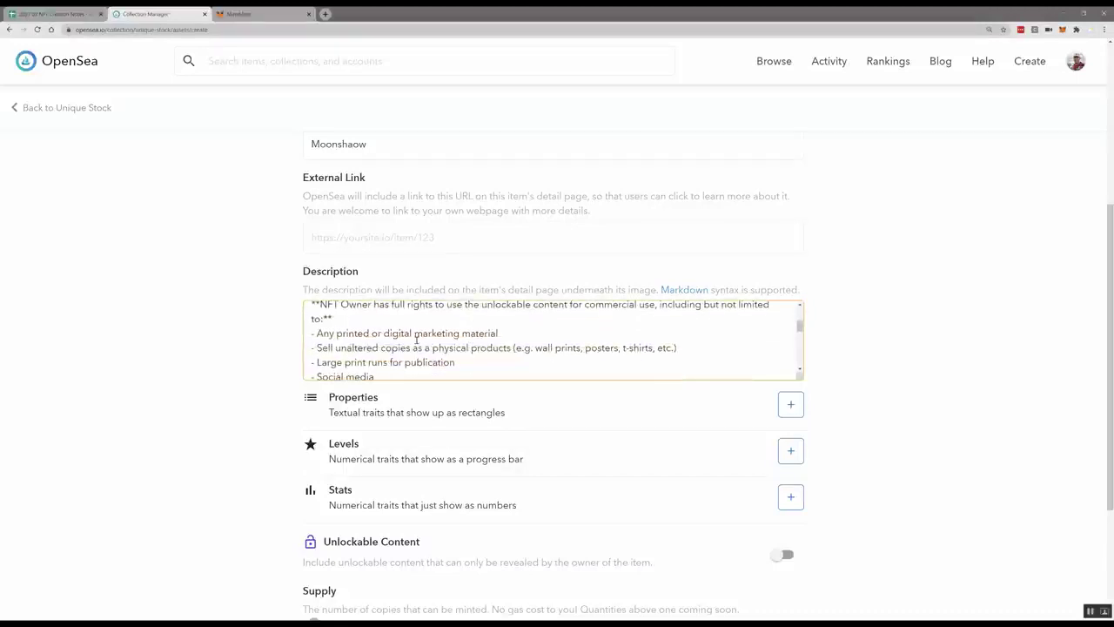
scroll(417, 339, "down", 5)
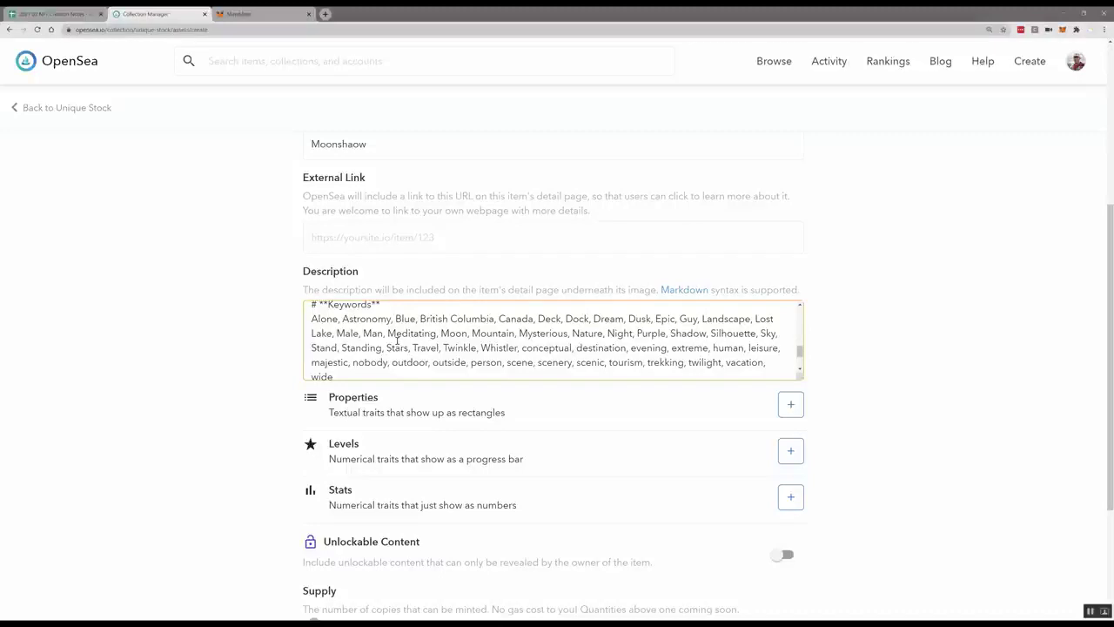
scroll(397, 340, "down", 4)
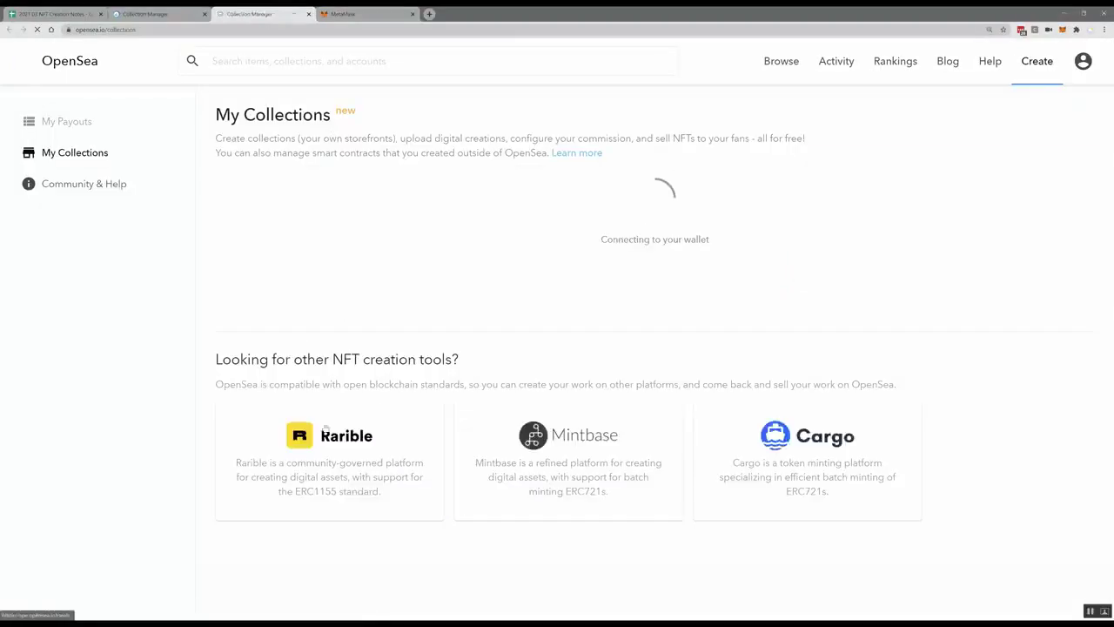
- View the Unique Stock collection's marketplace listing and examine its Category, Media Type and Orentation filters
scroll(539, 363, "down", 3)
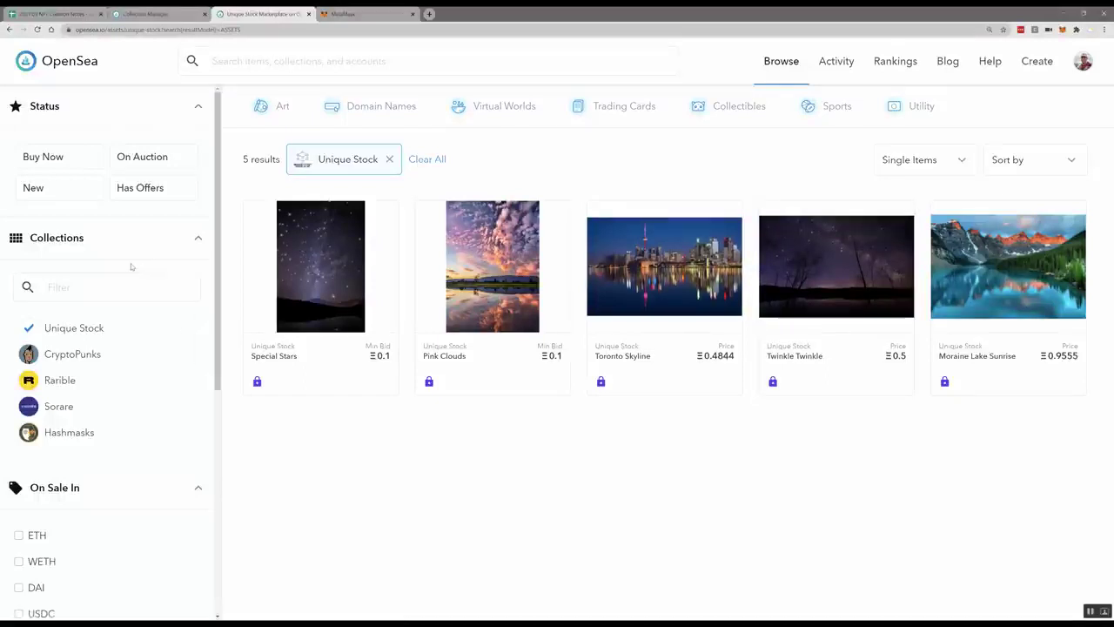
scroll(130, 266, "down", 5)
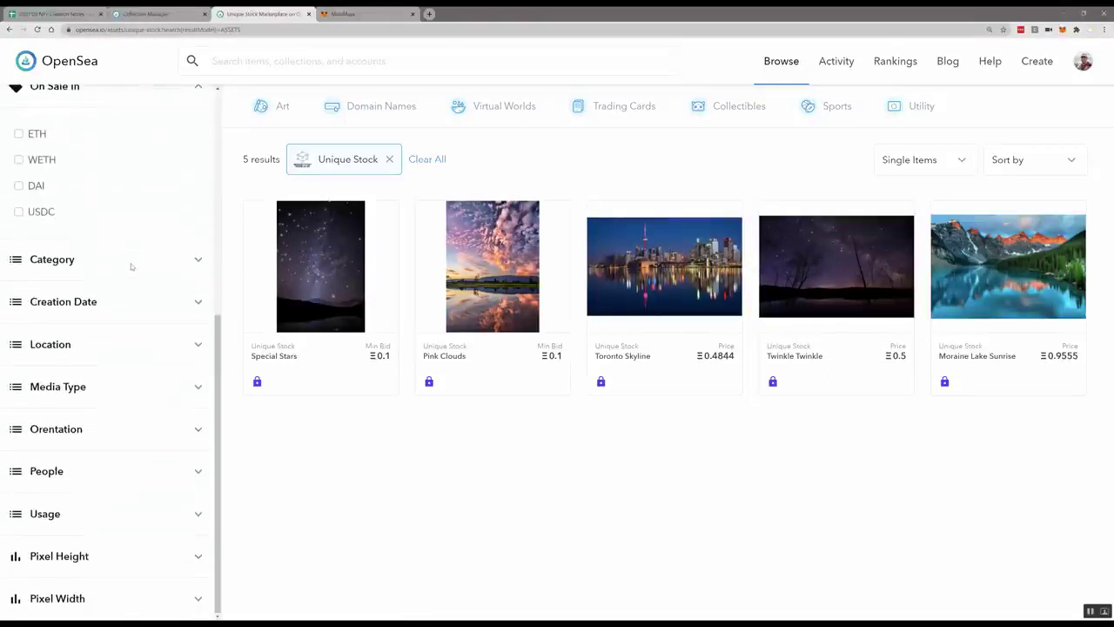
left_click(94, 267)
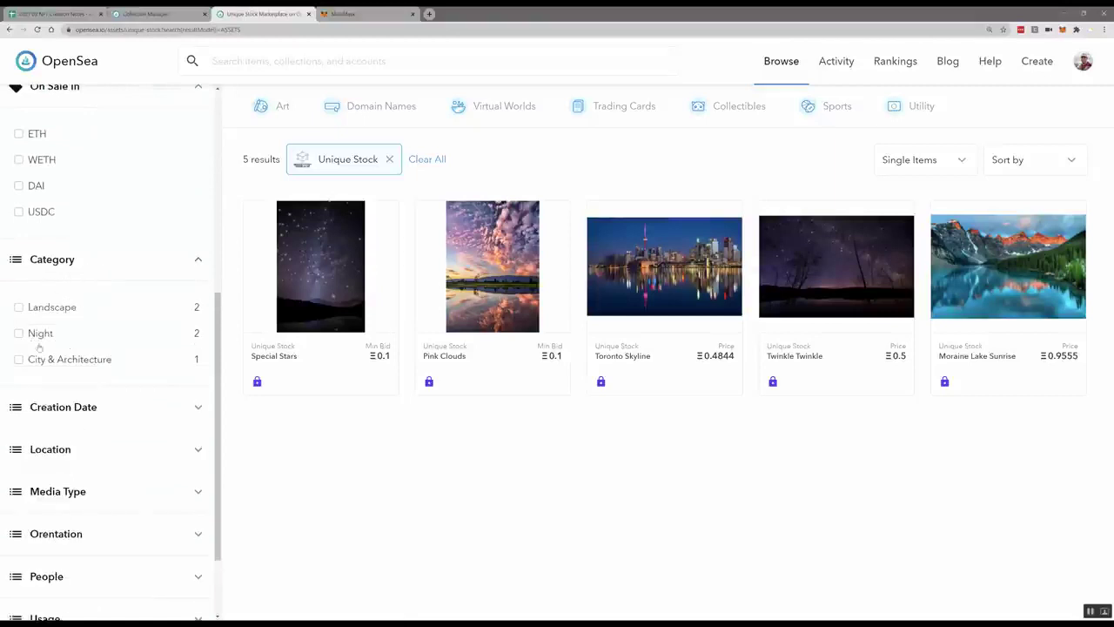
left_click(69, 260)
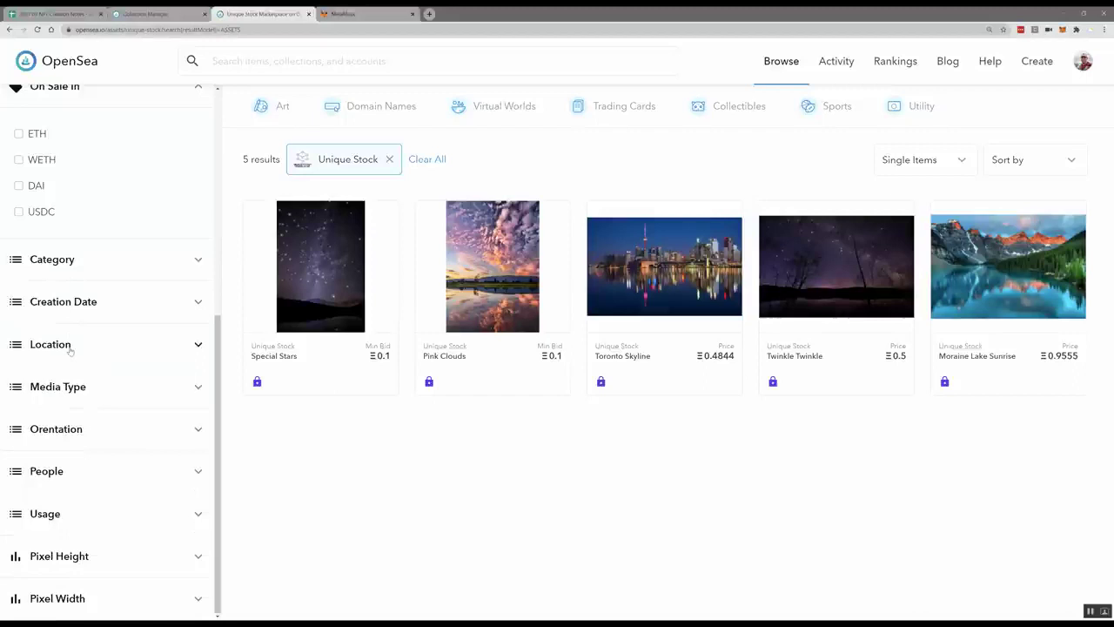
left_click(74, 390)
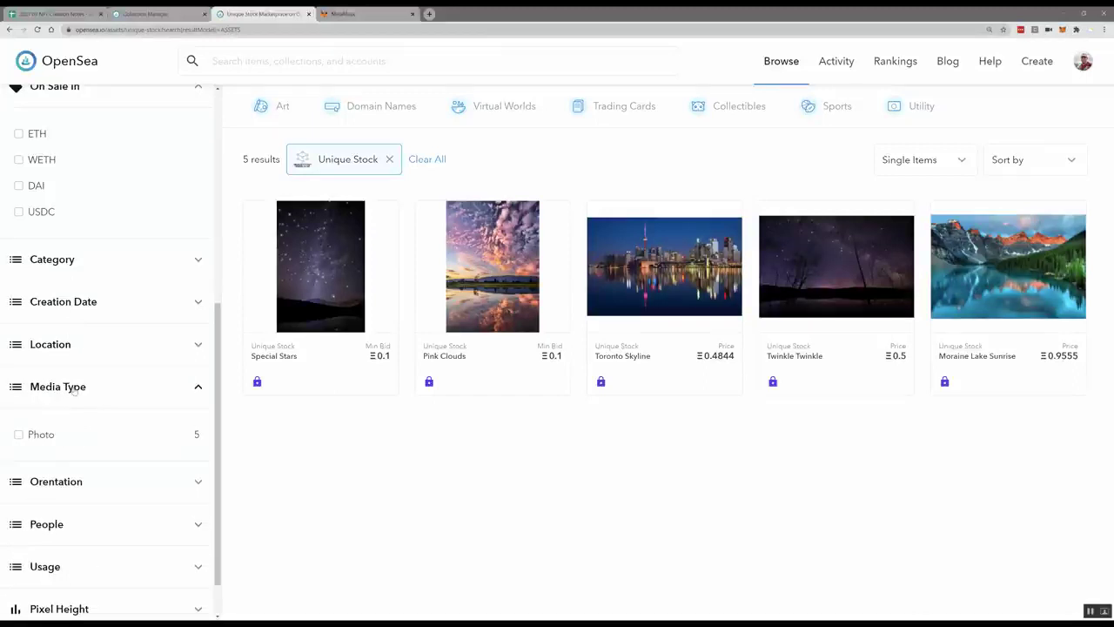
left_click(74, 388)
left_click(64, 429)
left_click(65, 429)
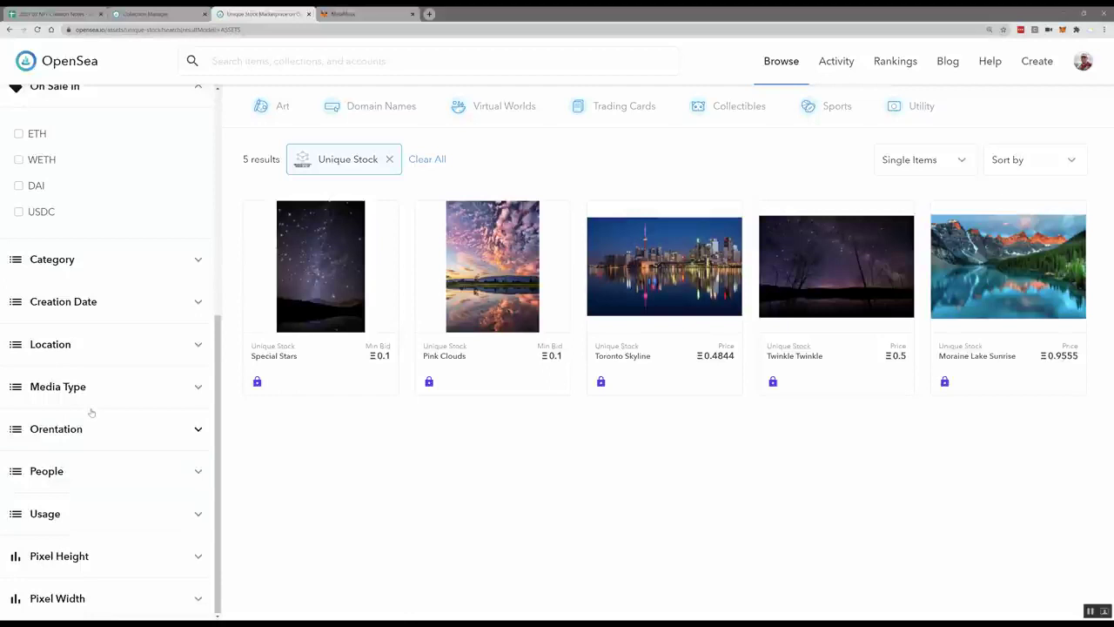
- Filter the Unique Stock listing to Vertical orientation and clear that filter again
left_click(67, 435)
left_click(20, 503)
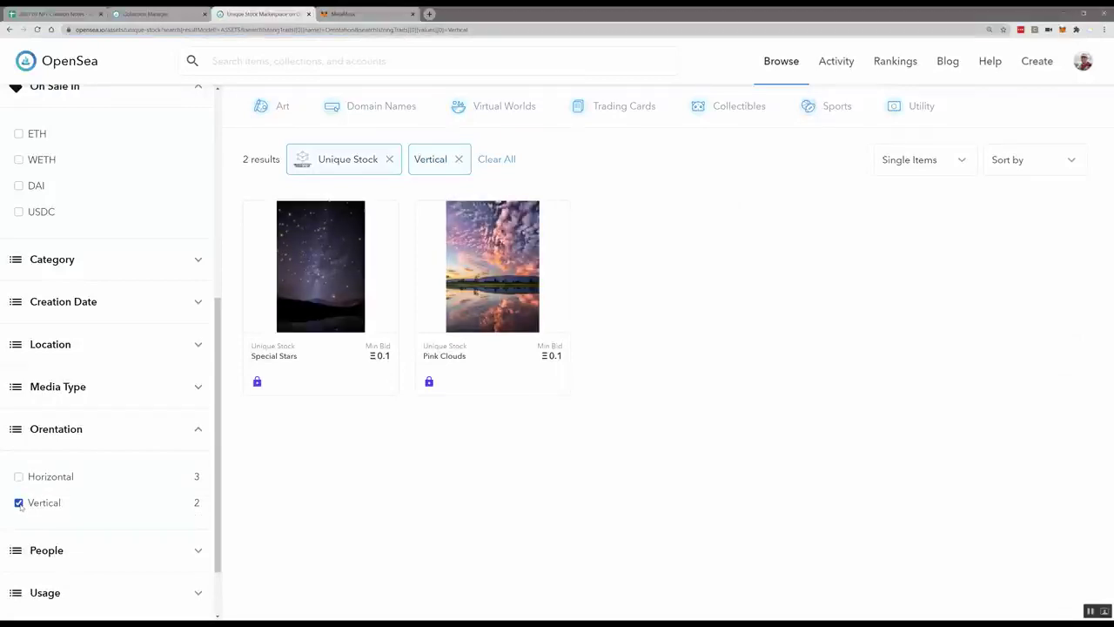
left_click(18, 503)
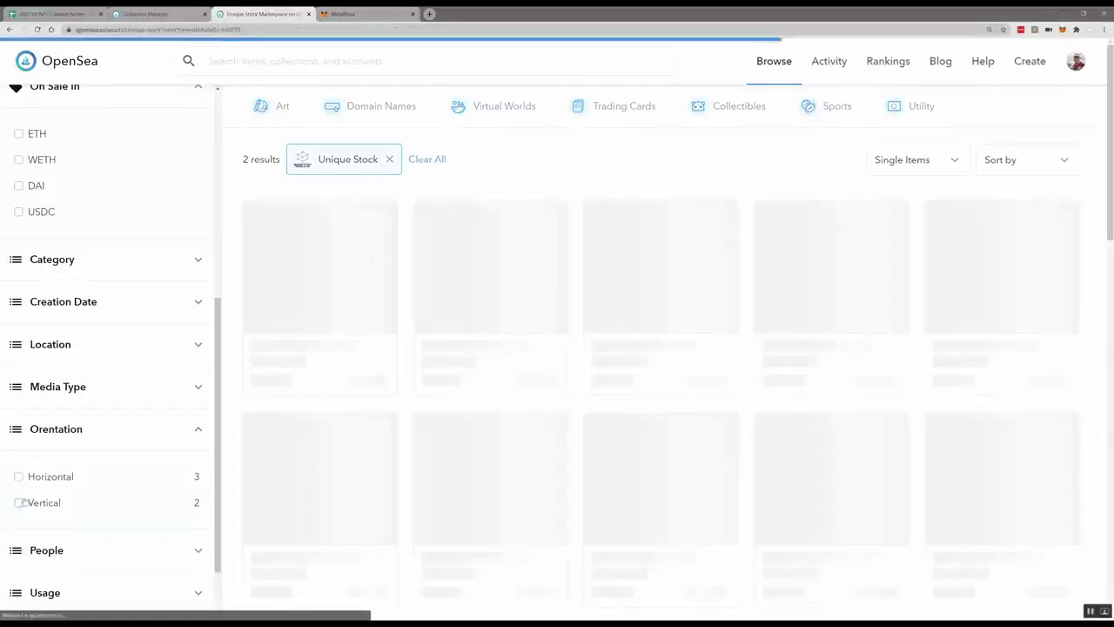
- Expand the Media Type and Category filters and limit the Unique Stock listing to the Landscape category
left_click(56, 388)
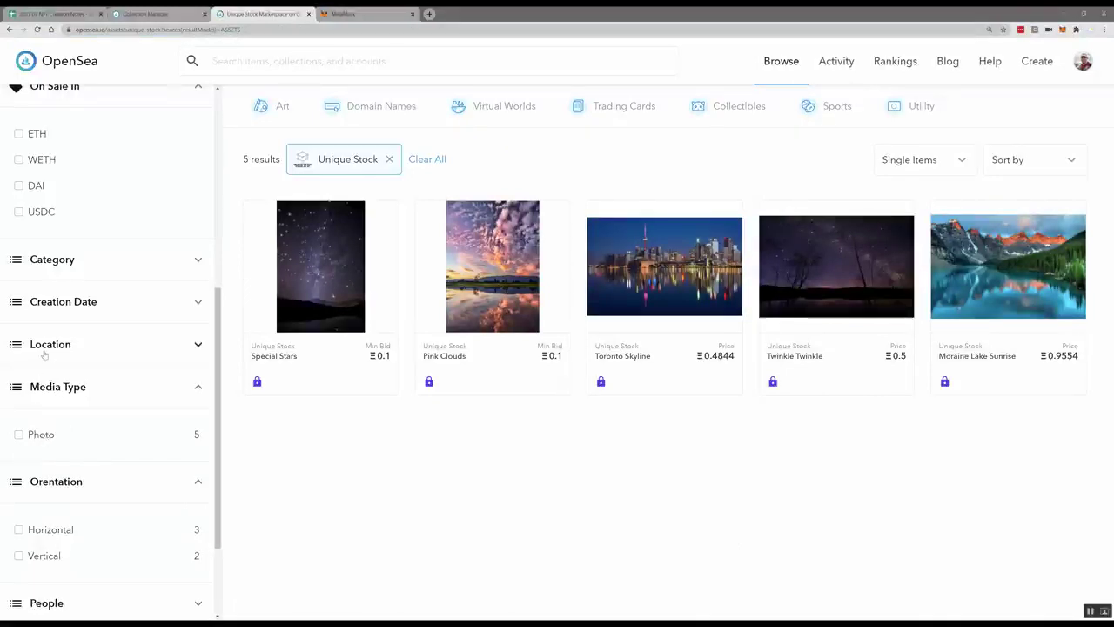
left_click(52, 263)
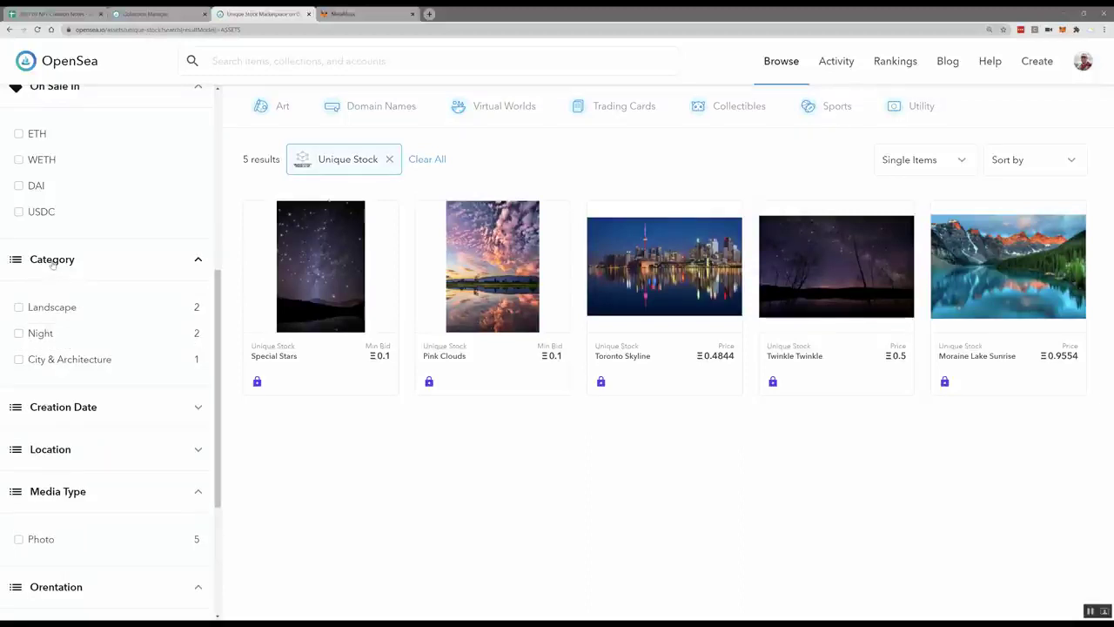
left_click(19, 307)
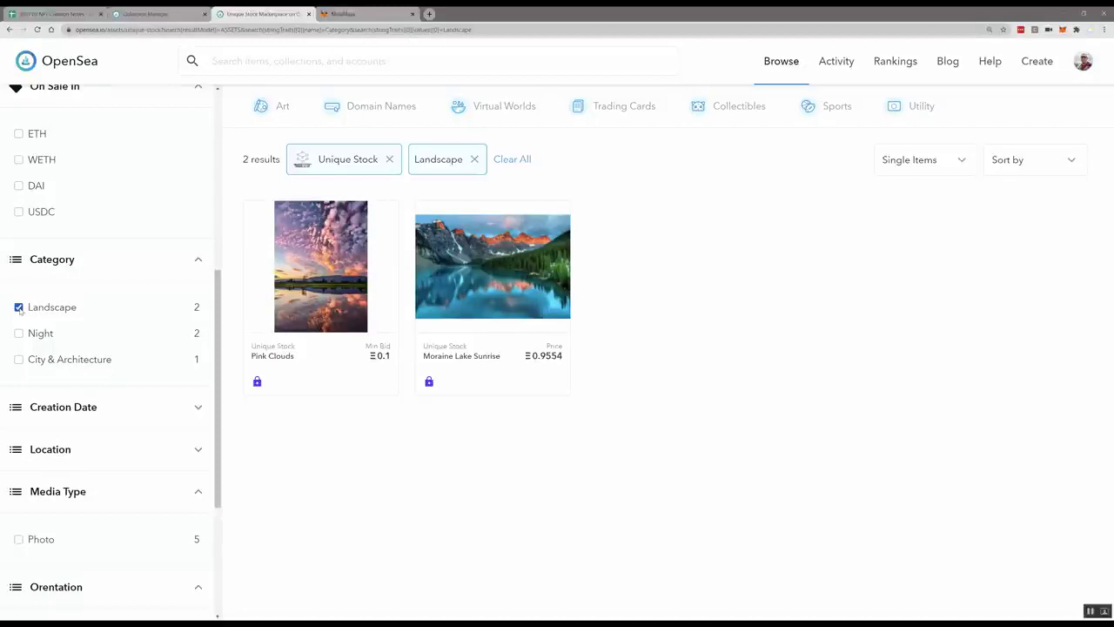
- Examine the Moonshadow row's attributes in the NFT Creation Notes spreadsheet, going across from Status to Location
left_click(175, 14)
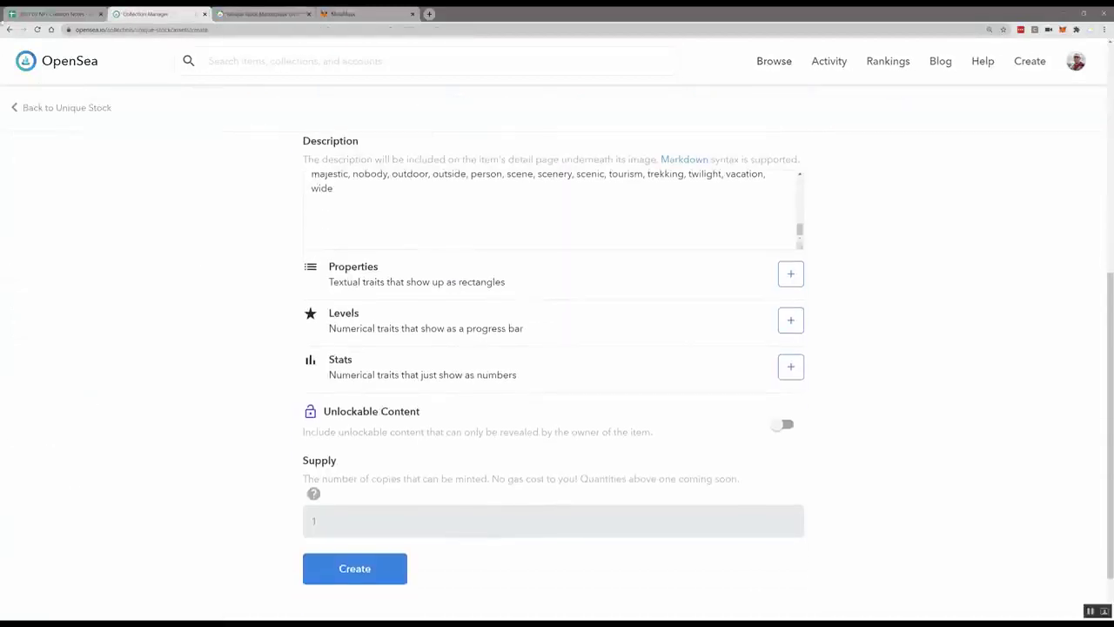
left_click(52, 14)
left_click(269, 143)
left_click(712, 157)
key("Right")
key("Right")
key("Right")
key("Right")
key("Right")
key("Right")
key("Right")
key("Right")
key("Right")
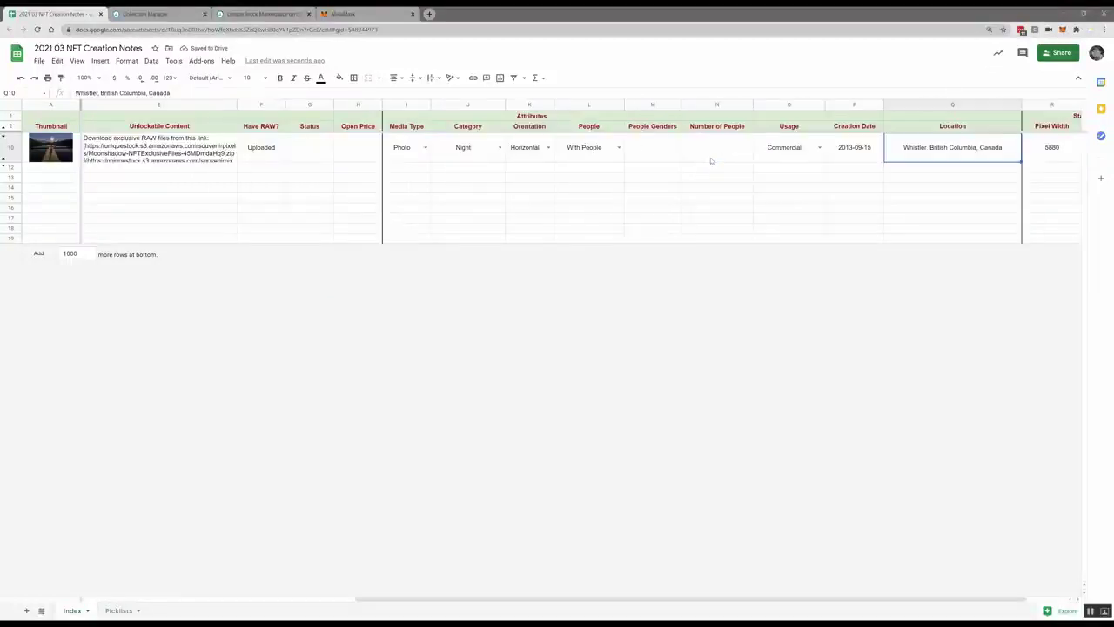
- Return to OpenSea and open the Pink Clouds item page from the Landscape-filtered Unique Stock listing
left_click(156, 14)
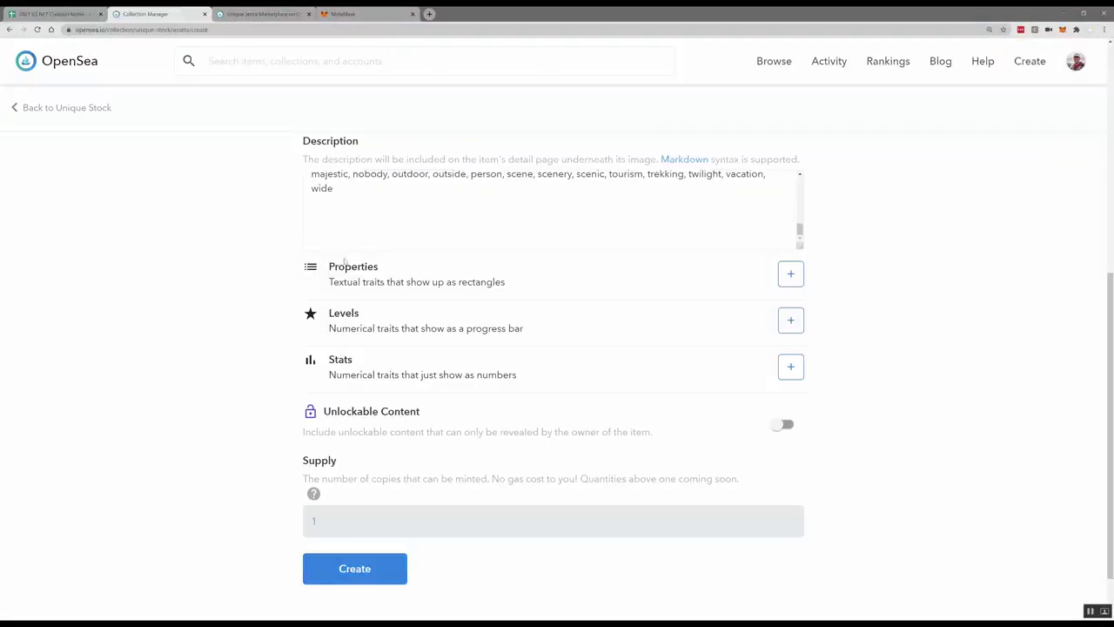
left_click(253, 12)
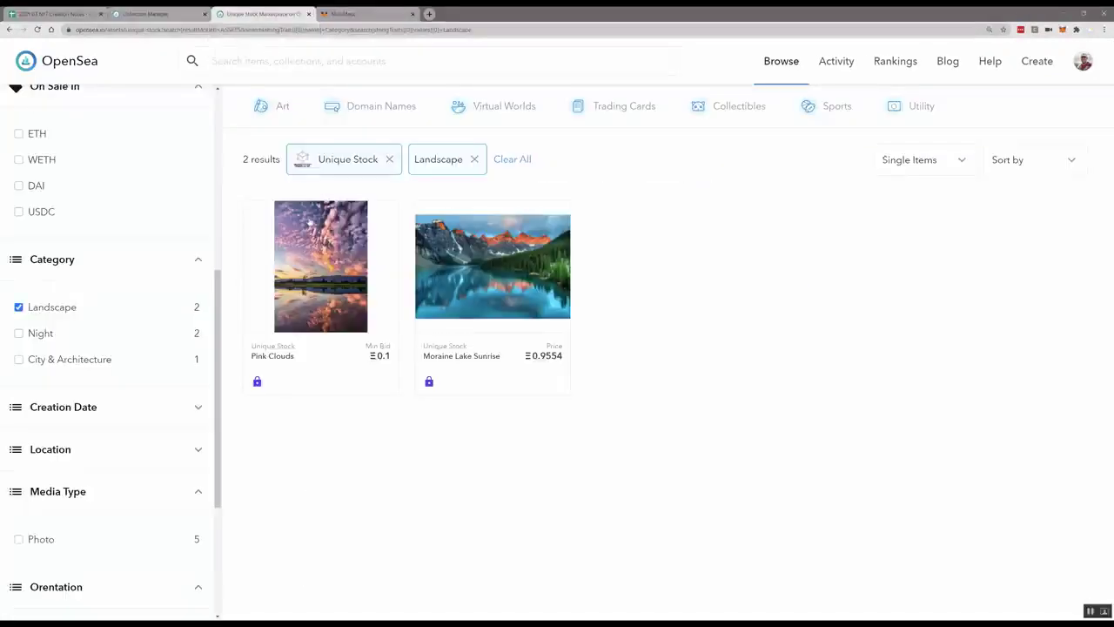
left_click(352, 249)
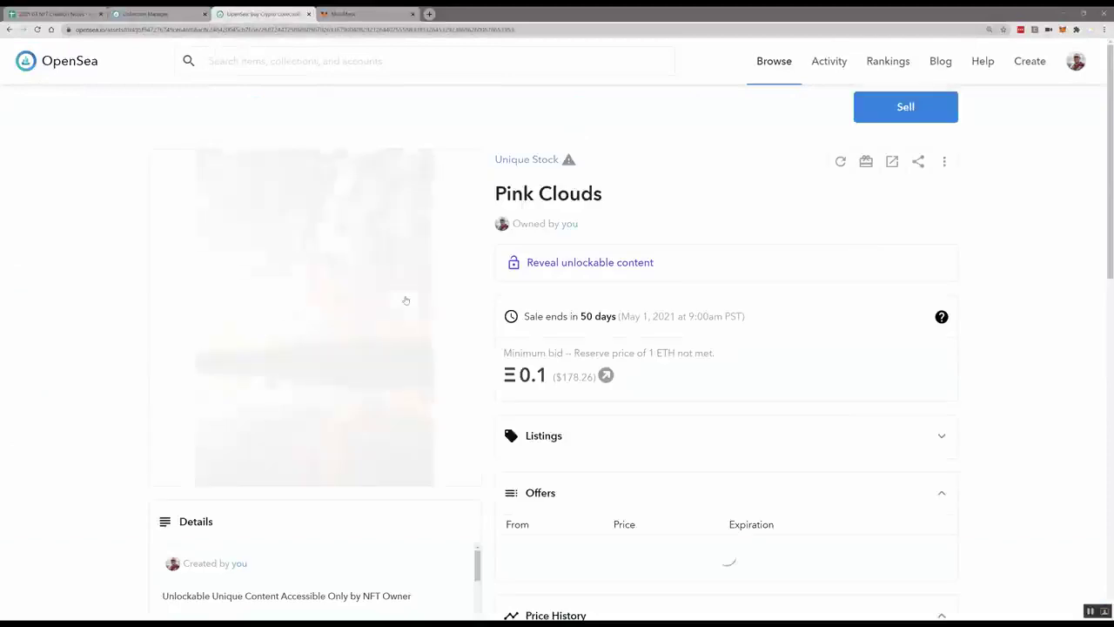
- Expand the Properties and Stats sections of the Pink Clouds item and review its traits and pixel dimensions
scroll(397, 301, "down", 4)
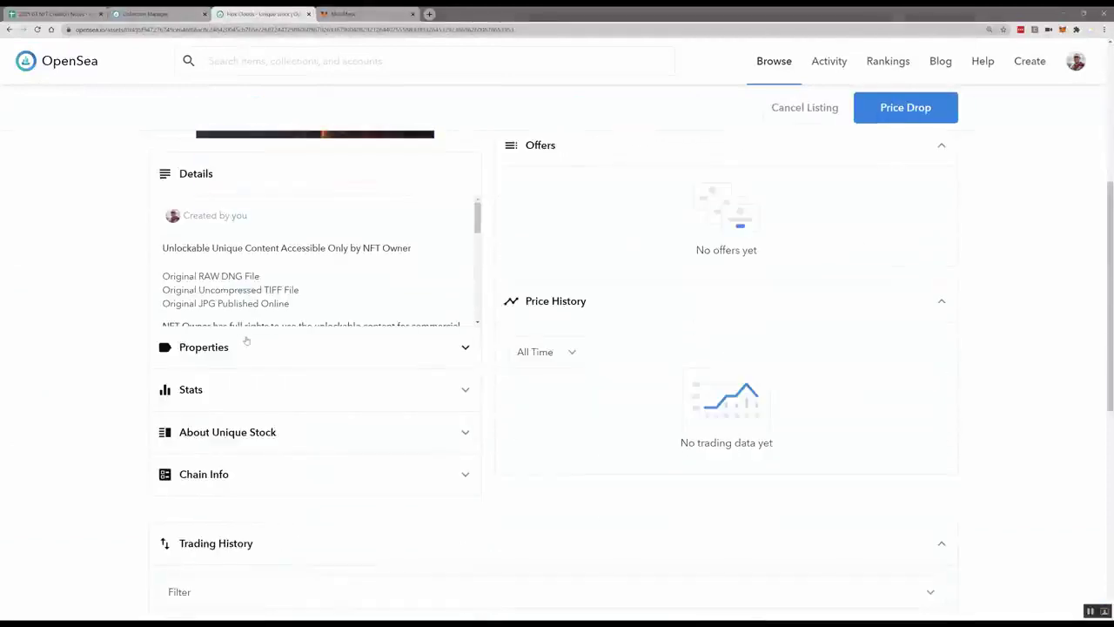
left_click(248, 346)
scroll(261, 349, "down", 1)
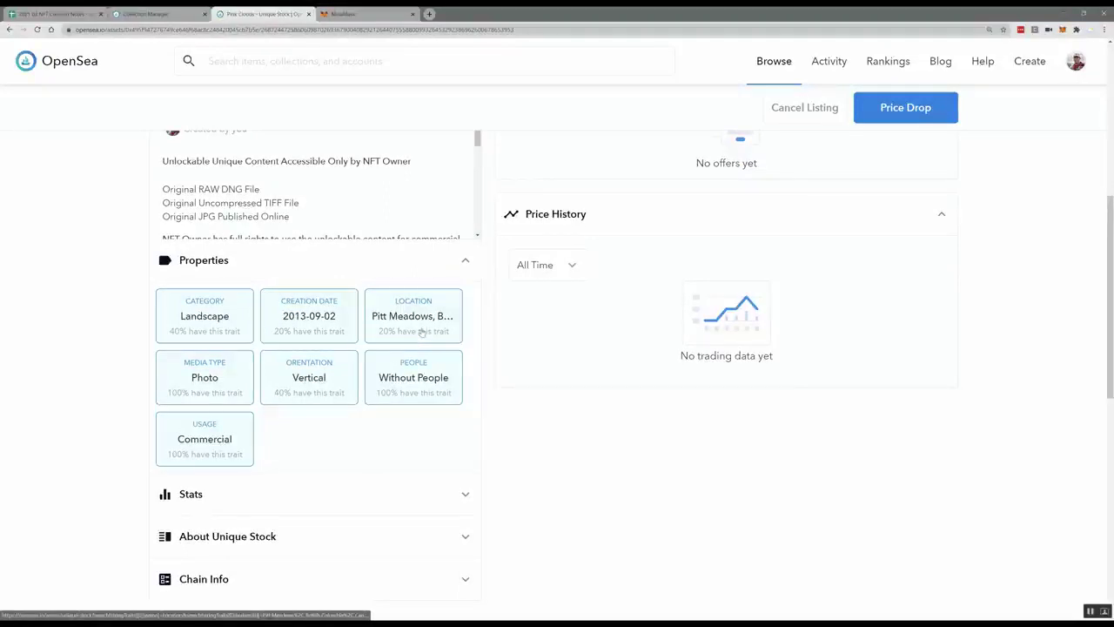
scroll(421, 332, "down", 1)
left_click(241, 410)
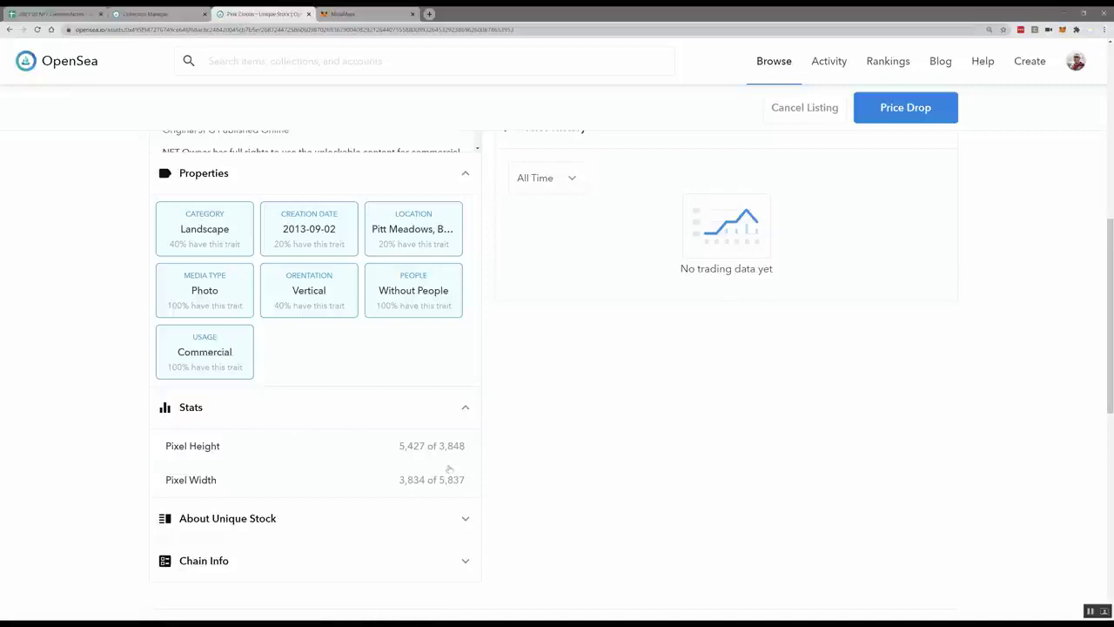
- Go back to the Unique Stock listing, raise the Pixel Height filter's minimum to 4260, and lower it again to 2840
scroll(264, 162, "up", 6)
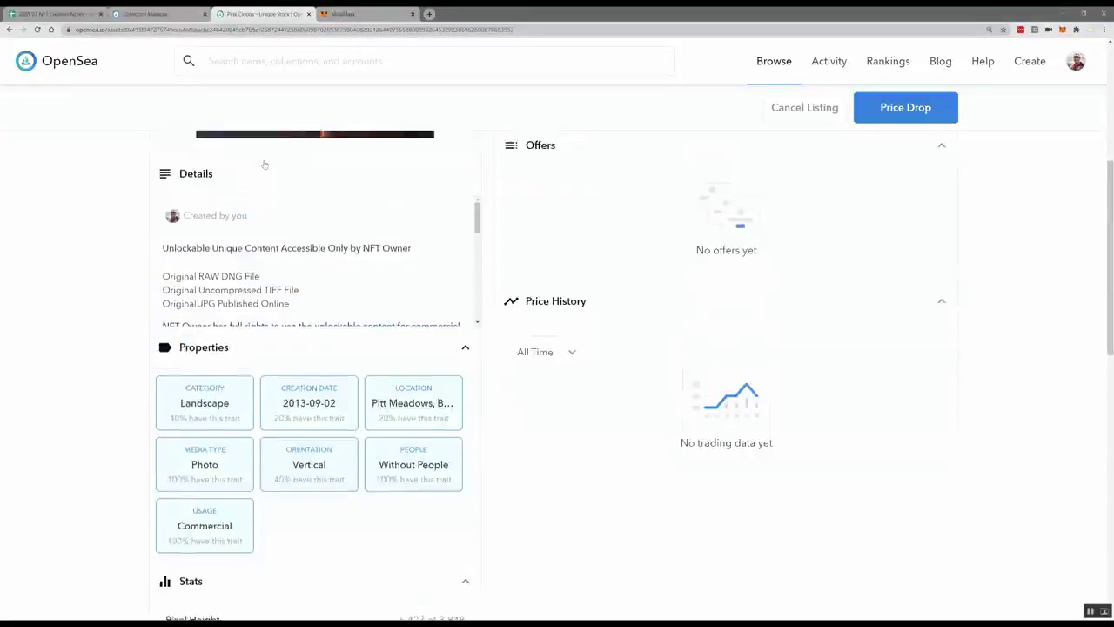
left_click(502, 167)
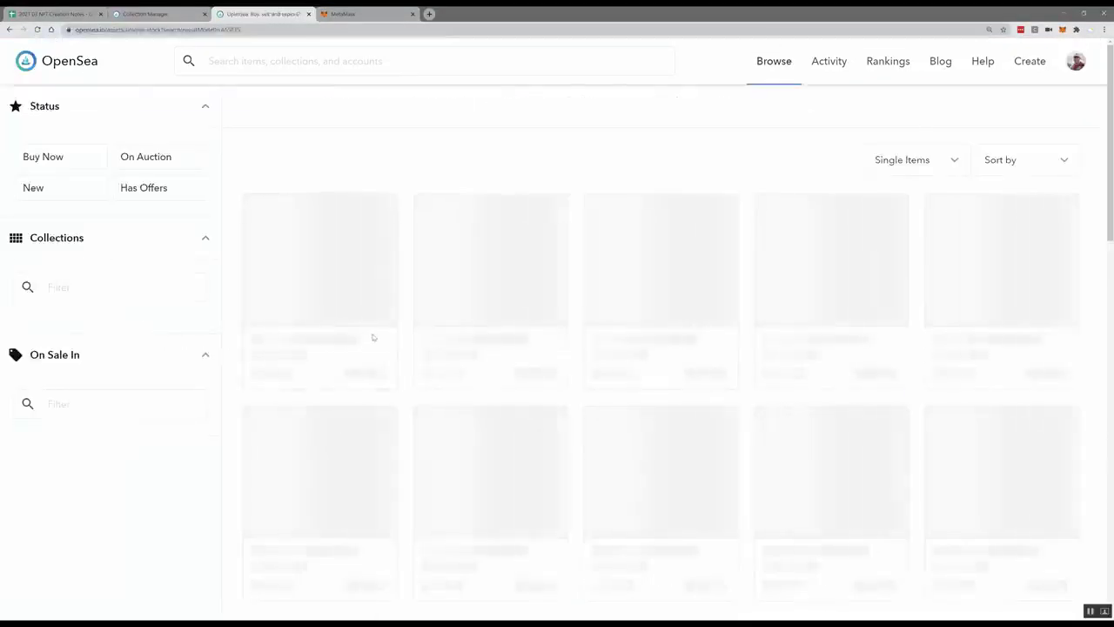
scroll(89, 360, "down", 4)
left_click(105, 553)
scroll(104, 522, "down", 1)
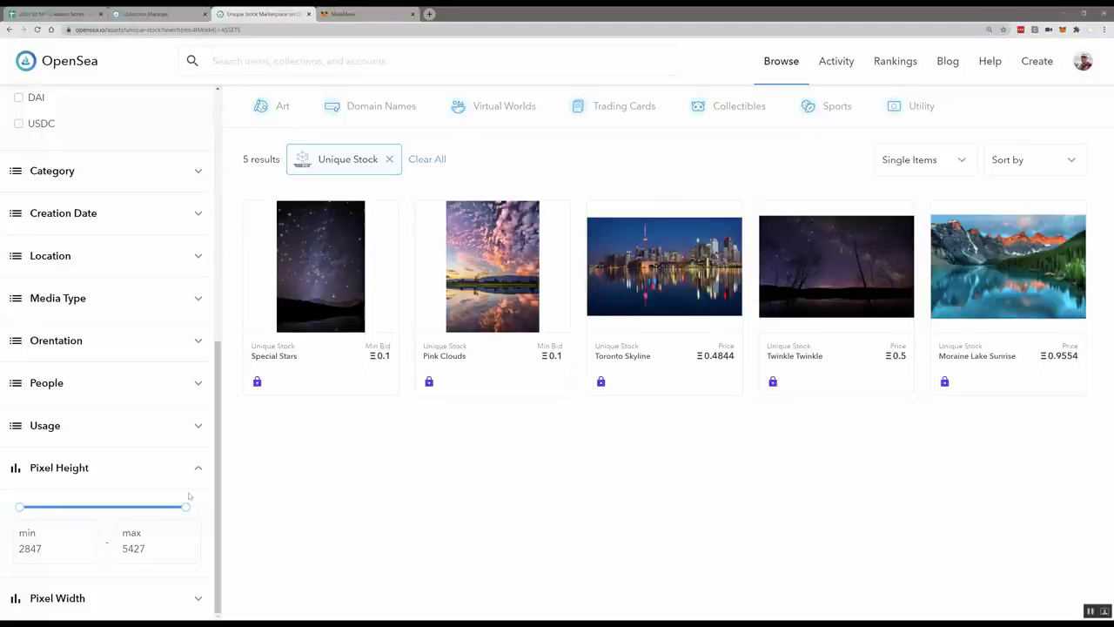
left_click_drag(18, 505, 110, 507)
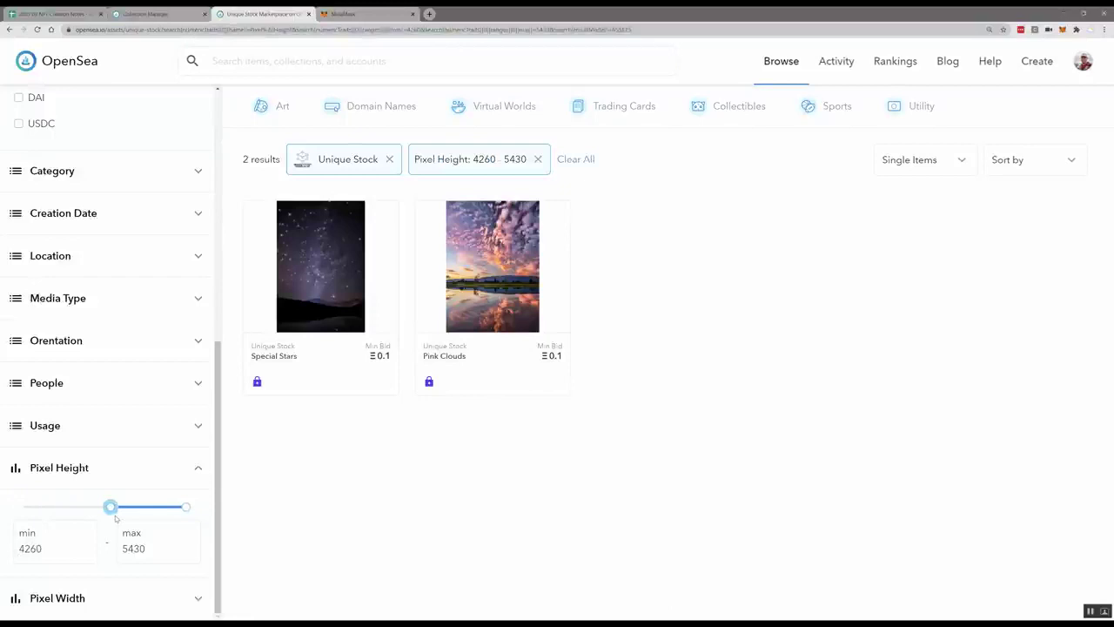
left_click_drag(109, 507, 16, 506)
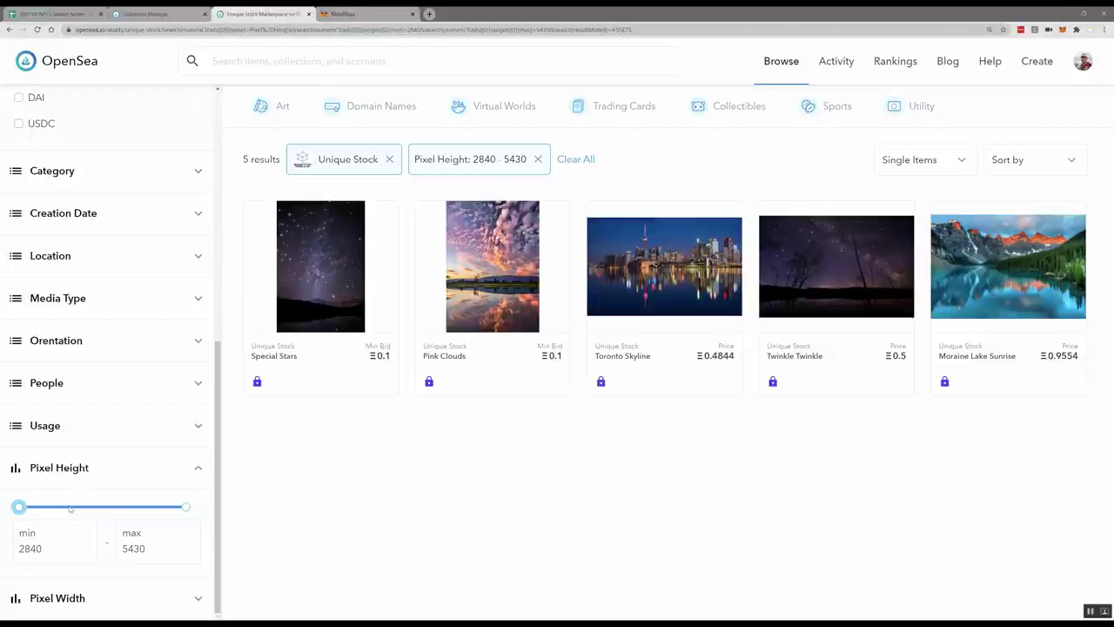
- Return to the new NFT form and add the property Media Type with the value Photo, matching the spreadsheet notes
left_click(146, 14)
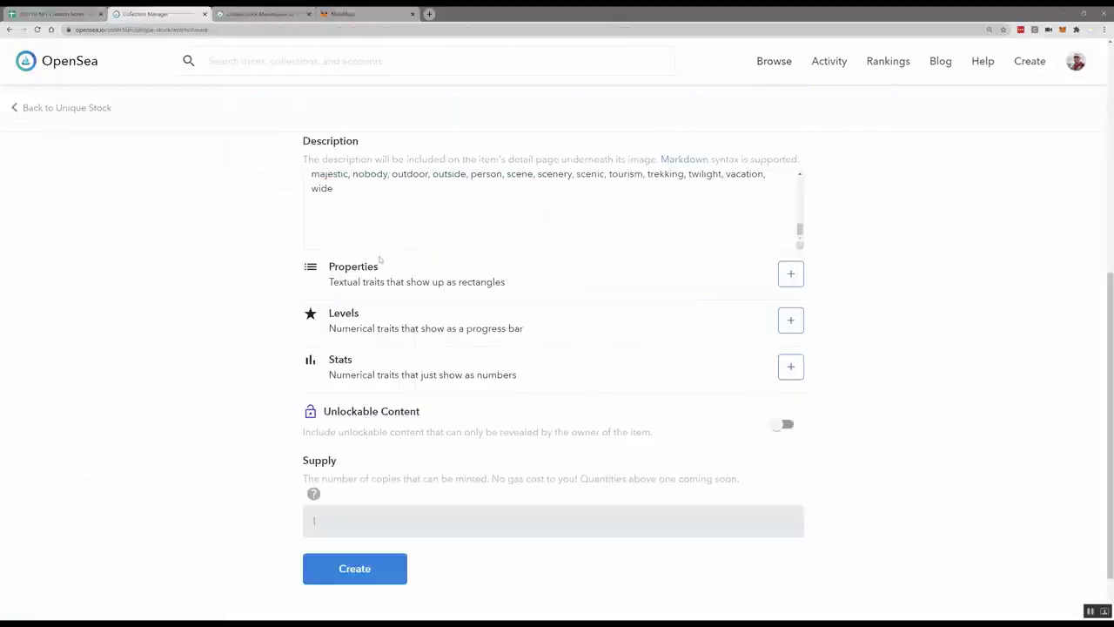
left_click(794, 279)
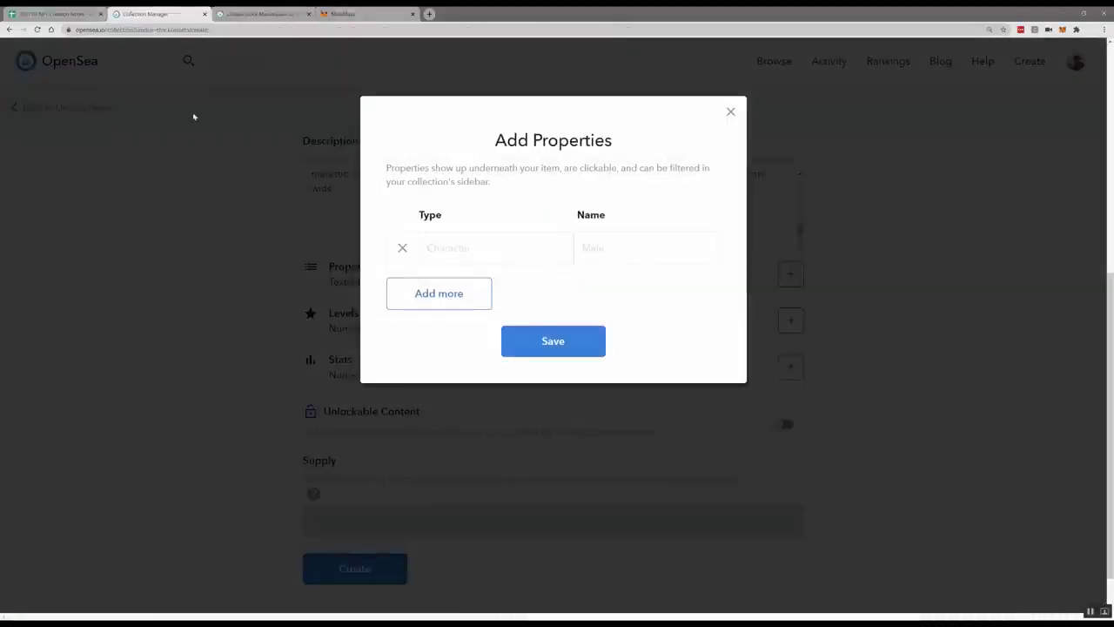
left_click(52, 14)
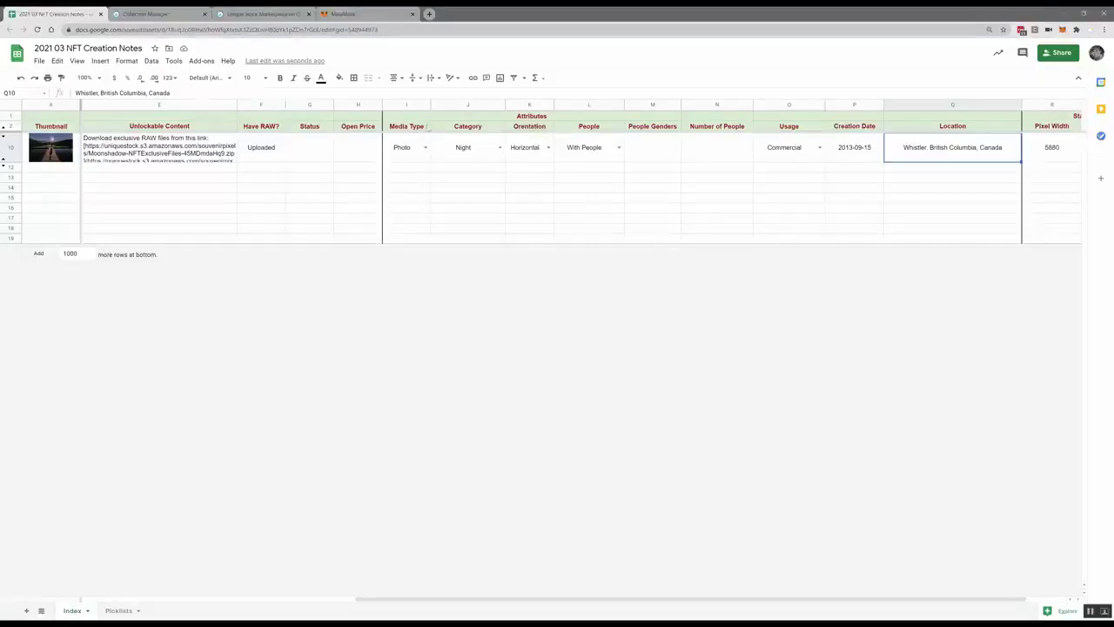
left_click(410, 128)
left_click(148, 13)
left_click(450, 246)
type("Media Type")
key("Tab")
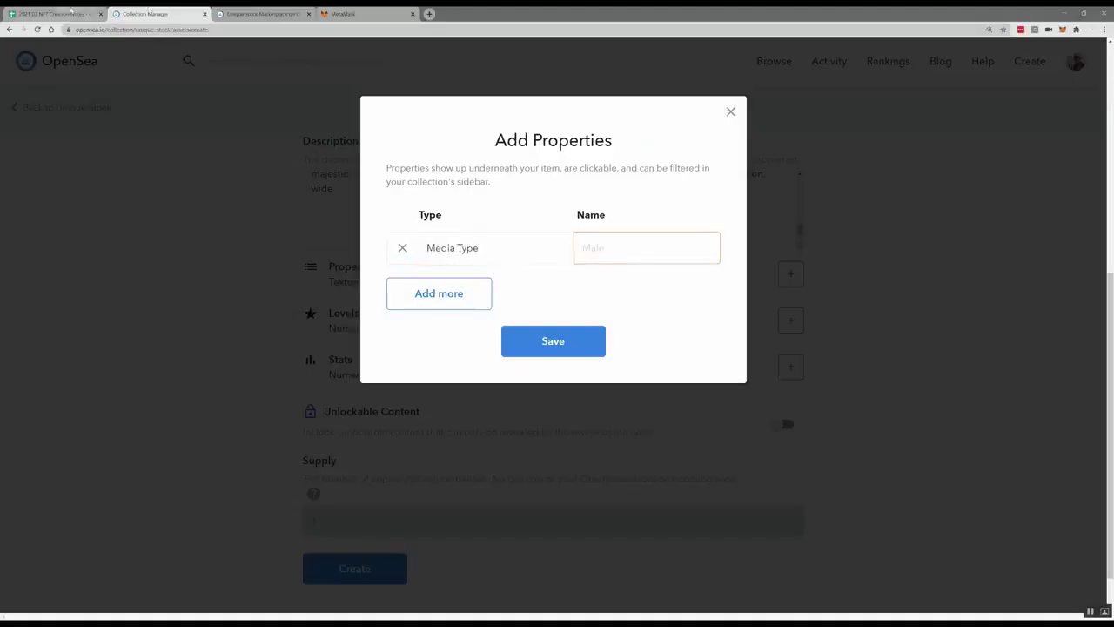
left_click(73, 13)
left_click(410, 150)
left_click(156, 13)
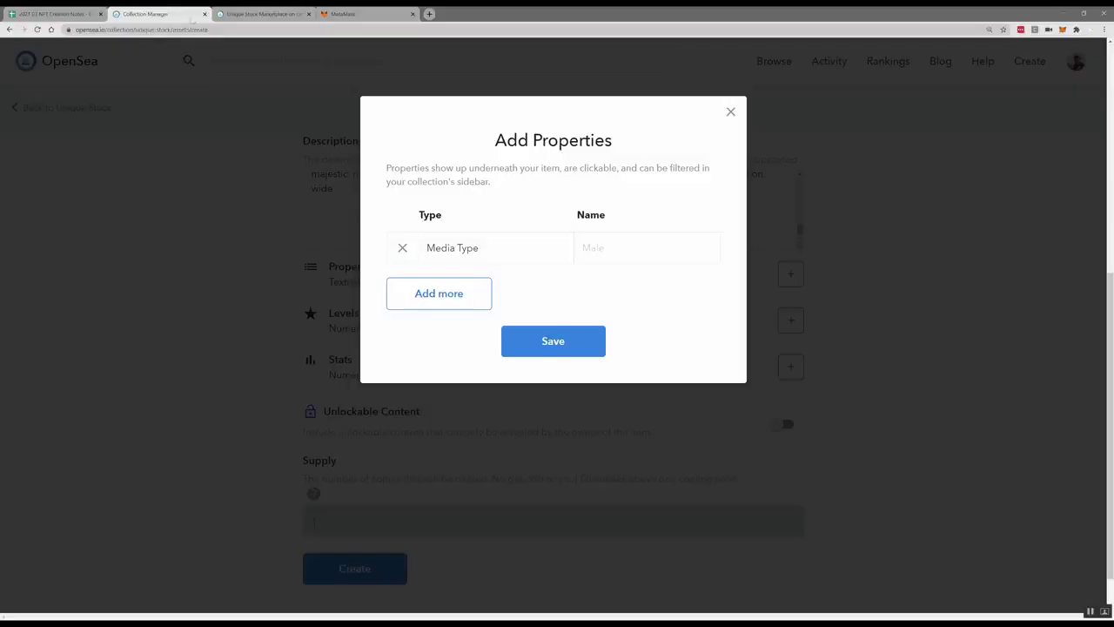
type("Photo")
- Add a Category property with the value Night, both copied from the spreadsheet
left_click(447, 297)
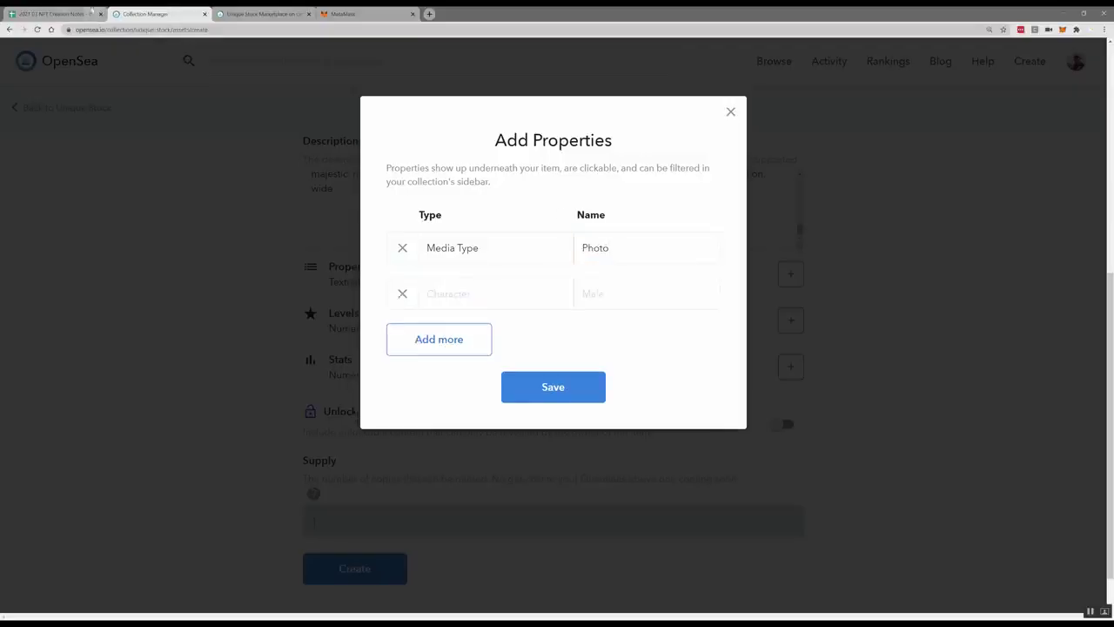
left_click(68, 14)
left_click(468, 127)
key("ctrl+c")
left_click(157, 13)
left_click(475, 293)
key("ctrl+v")
left_click(91, 11)
left_click(462, 147)
key("ctrl+c")
left_click(157, 13)
left_click(632, 302)
key("ctrl+v")
- Add an Orentation property with the value Horizontal, both copied from the spreadsheet
left_click(451, 340)
left_click(68, 12)
left_click(527, 124)
key("ctrl+c")
left_click(157, 13)
left_click(488, 339)
key("ctrl+v")
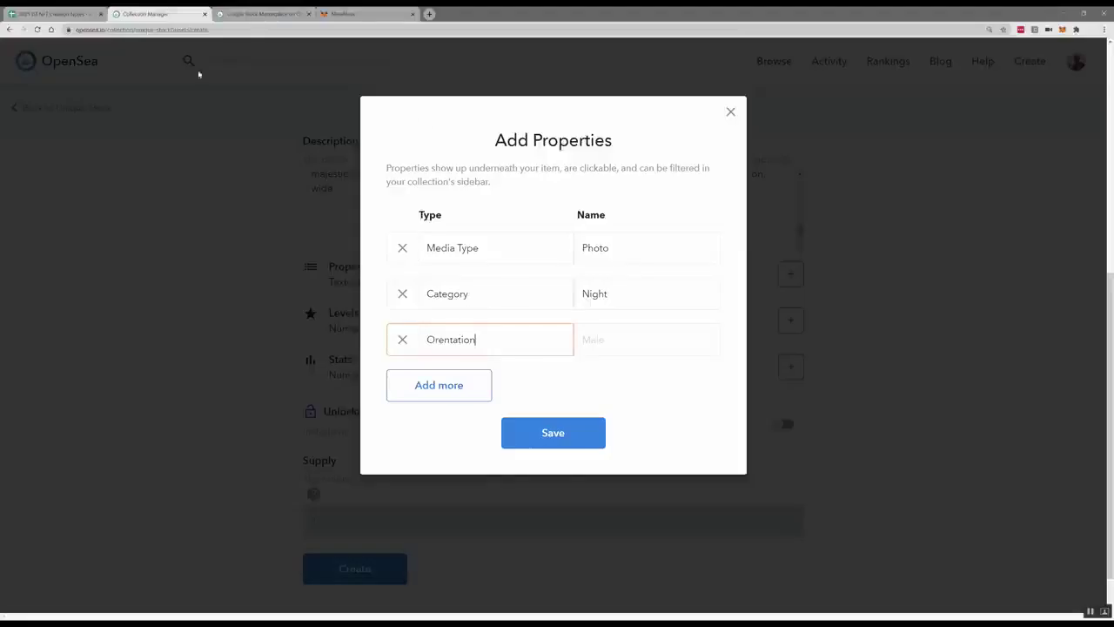
left_click(94, 12)
left_click(529, 147)
key("ctrl+c")
key("ctrl+Tab")
left_click(589, 340)
key("ctrl+v")
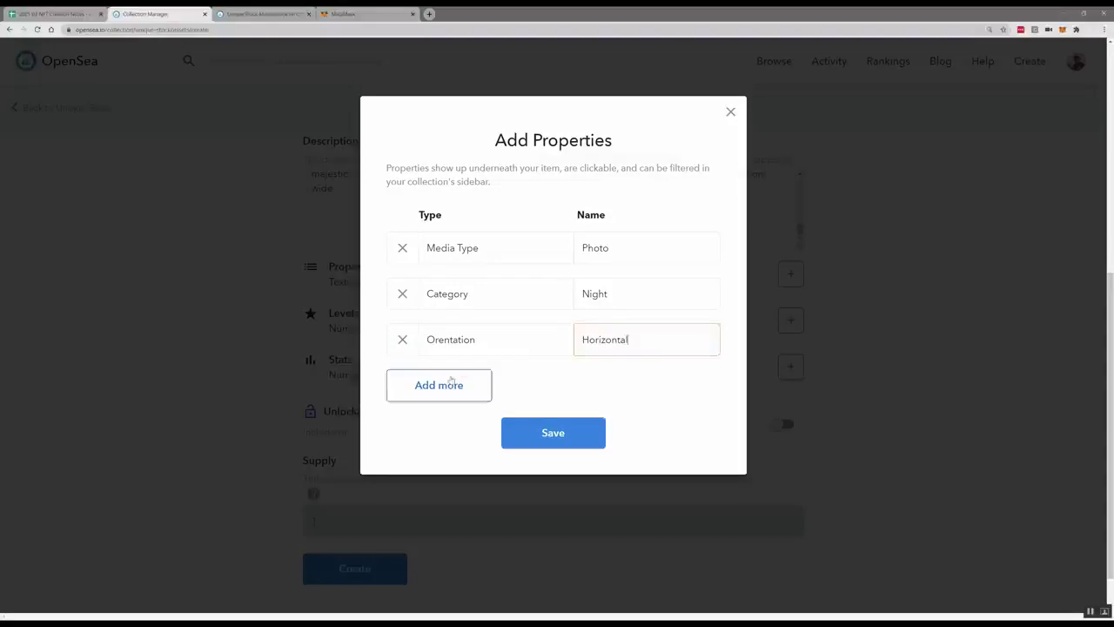
- Add a People property with the value With People, both copied from the spreadsheet
left_click(439, 385)
left_click(94, 12)
left_click(590, 147)
key("ctrl+c")
left_click(157, 12)
left_click(510, 388)
key("ctrl+v")
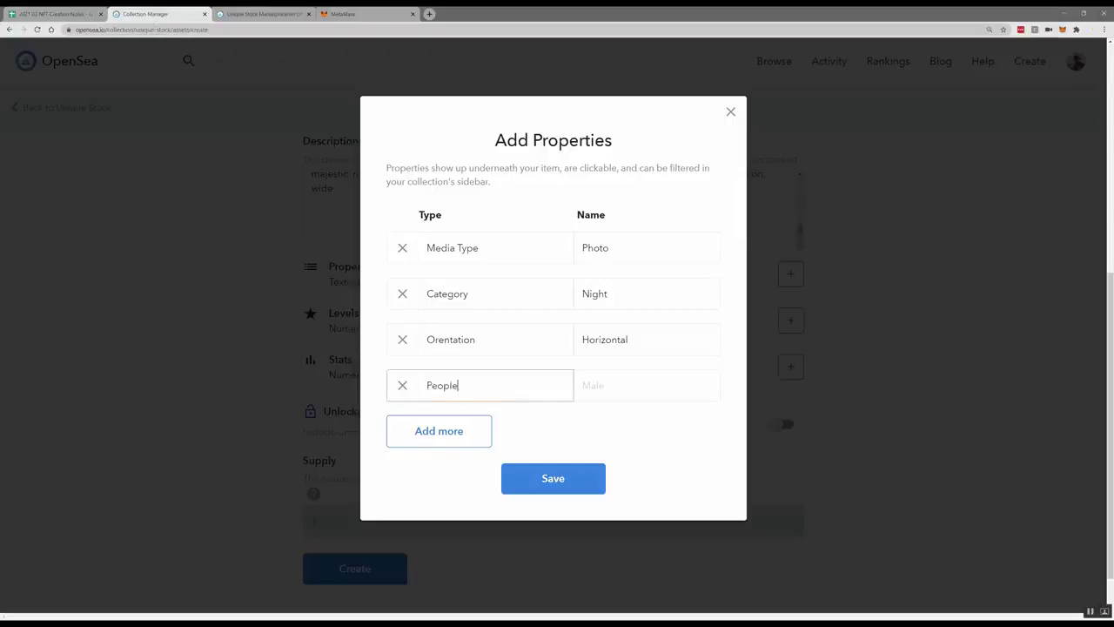
left_click(74, 13)
left_click(580, 147)
key("ctrl+c")
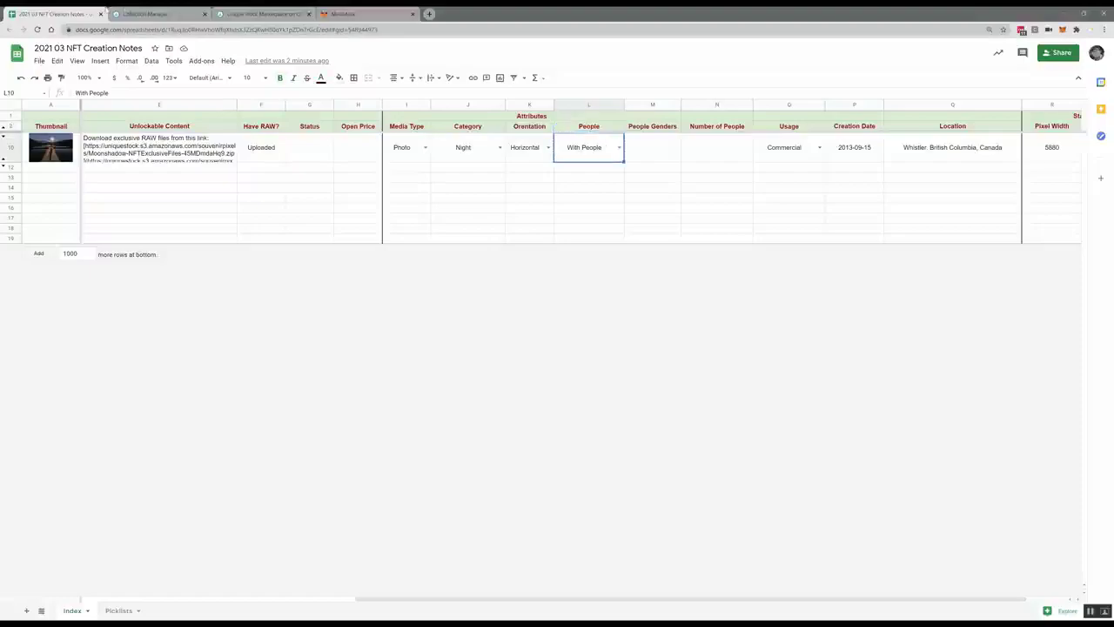
left_click(157, 12)
left_click(599, 381)
key("ctrl+v")
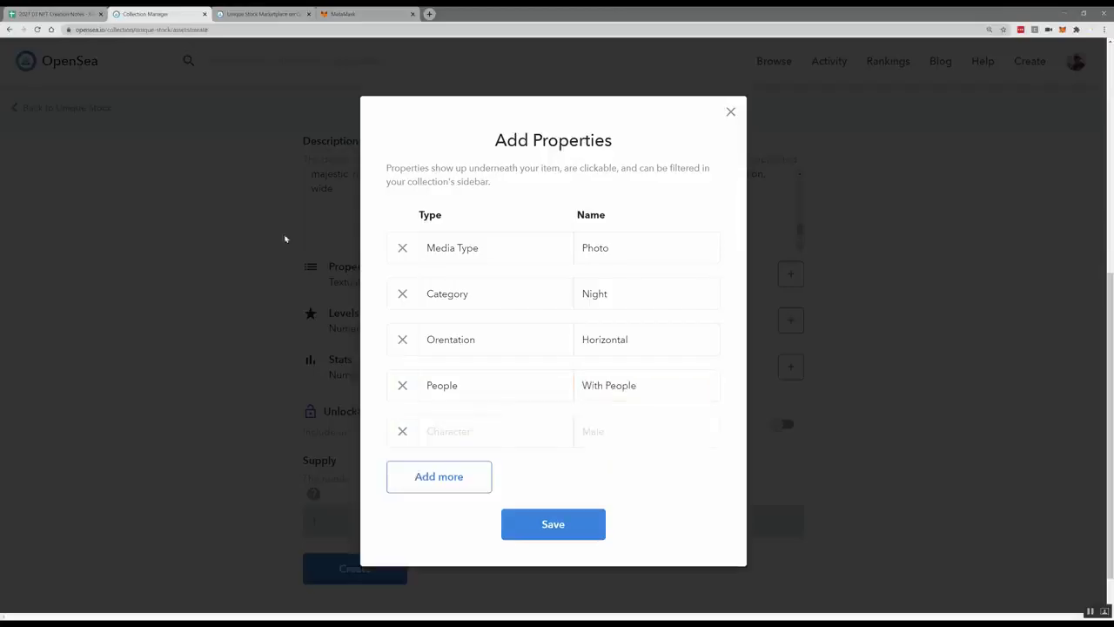
- Add a Usage property with the value Commercial, both copied from the spreadsheet
left_click(86, 13)
left_click(796, 128)
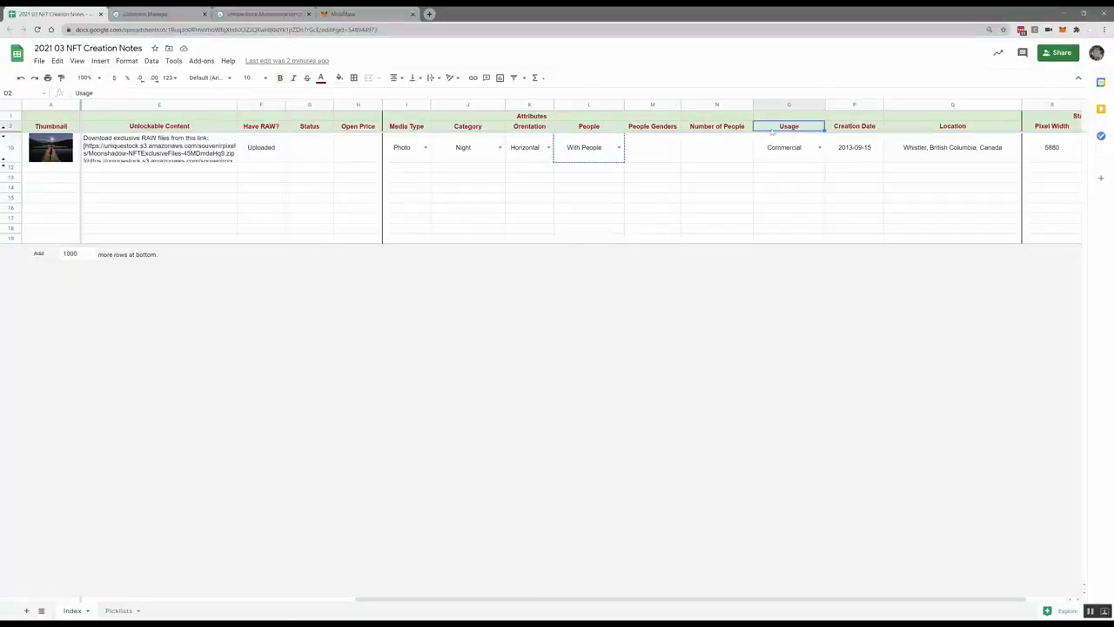
left_click(170, 14)
left_click(455, 436)
key("ctrl+v")
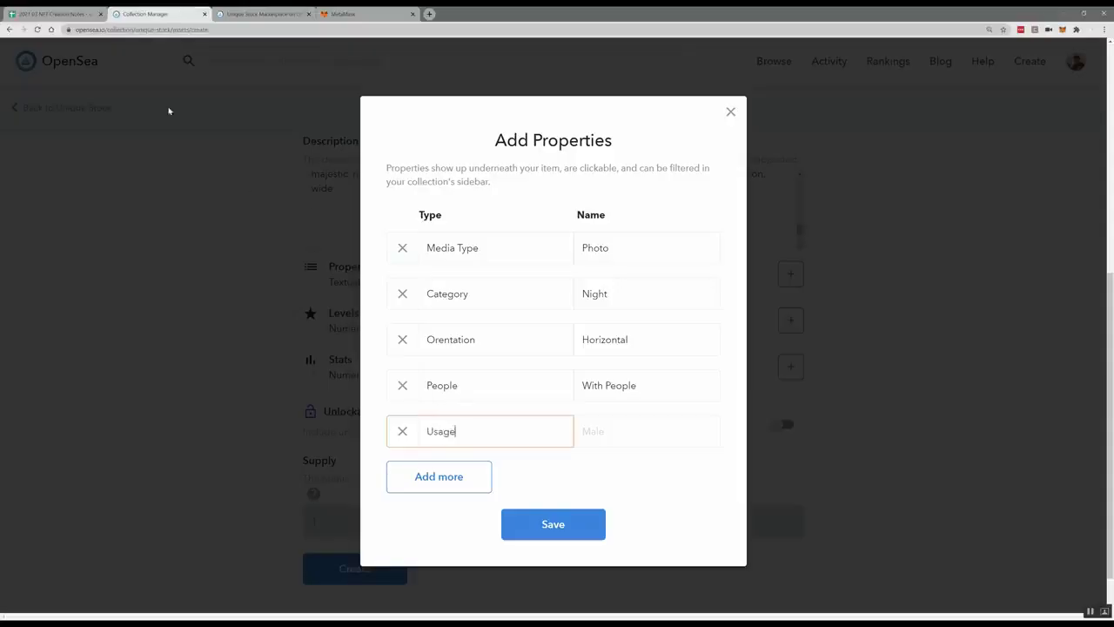
left_click(74, 11)
left_click(789, 148)
key("ctrl+c")
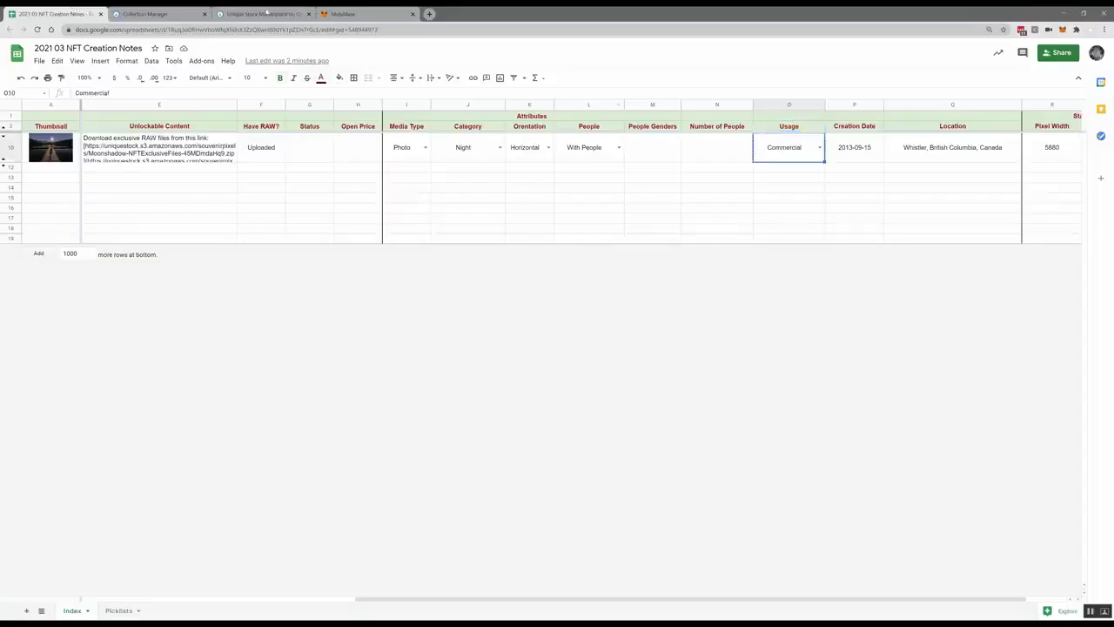
left_click(148, 13)
key("Tab")
key("ctrl+v")
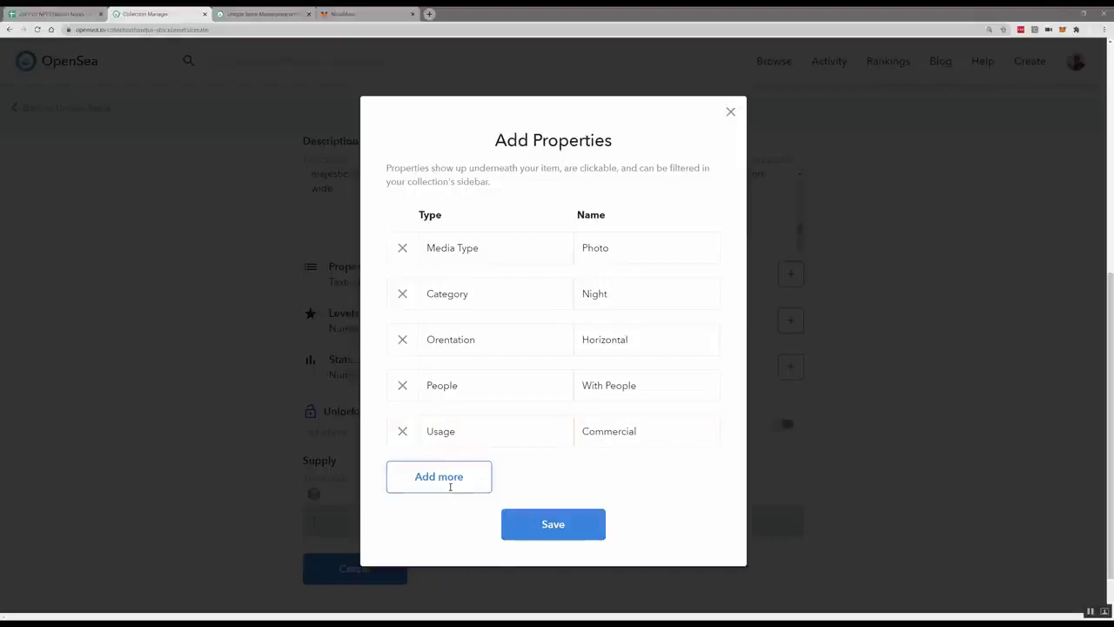
- Add a Creation Date property with the value 2013-09-15, both copied from the spreadsheet
left_click(448, 488)
key("ctrl+1")
left_click(867, 128)
key("ctrl+c")
key("ctrl+2")
key("ctrl+1")
left_click(854, 147)
key("ctrl+2")
key("Tab")
key("ctrl+v")
- Add a Location property with the value Whistler, British Columbia, Canada from the spreadsheet and save all the properties
left_click(438, 522)
key("ctrl+1")
left_click(953, 126)
key("ctrl+2")
key("ctrl+v")
key("ctrl+1")
left_click(952, 144)
key("ctrl+c")
key("ctrl+2")
left_click(624, 530)
key("ctrl+v")
left_click(567, 569)
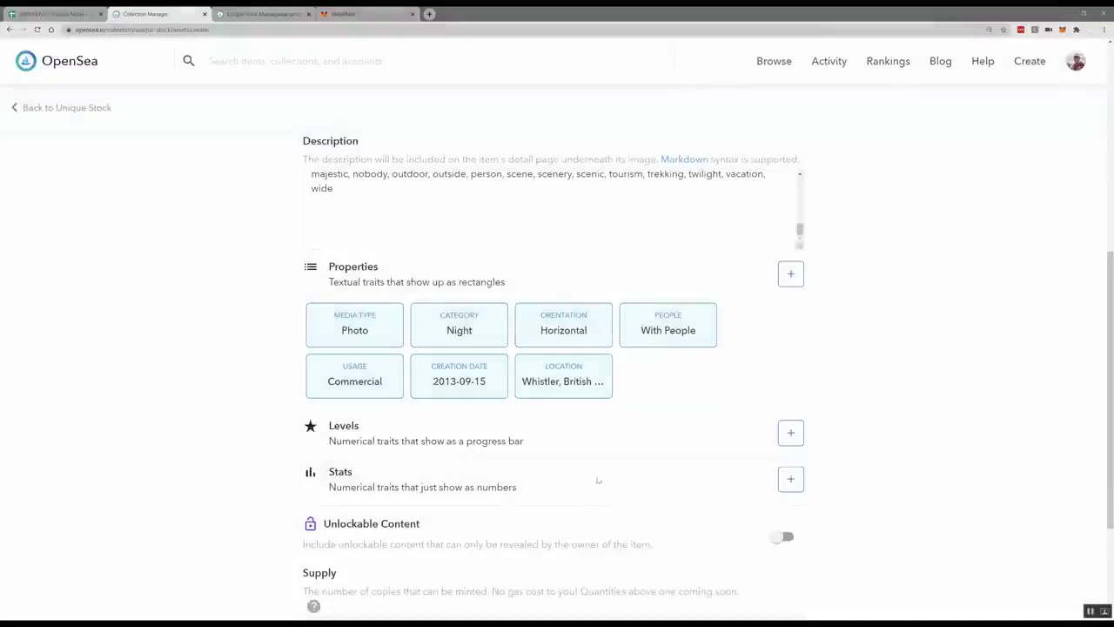
- Start adding stats to the NFT and set the first stat's maximum value to 0
scroll(597, 504, "down", 2)
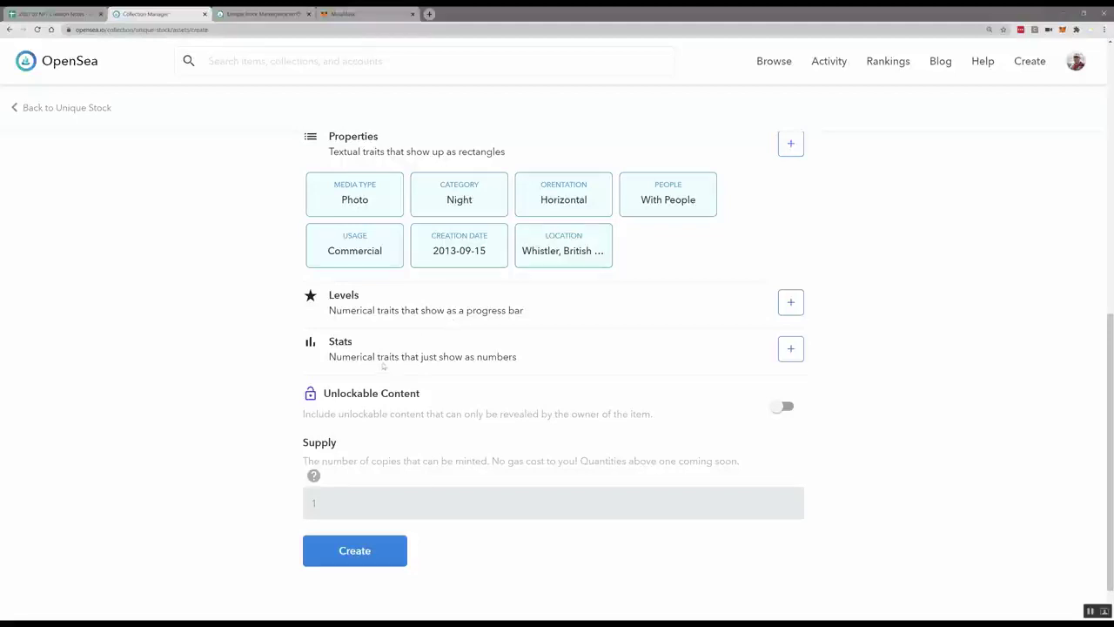
left_click(790, 350)
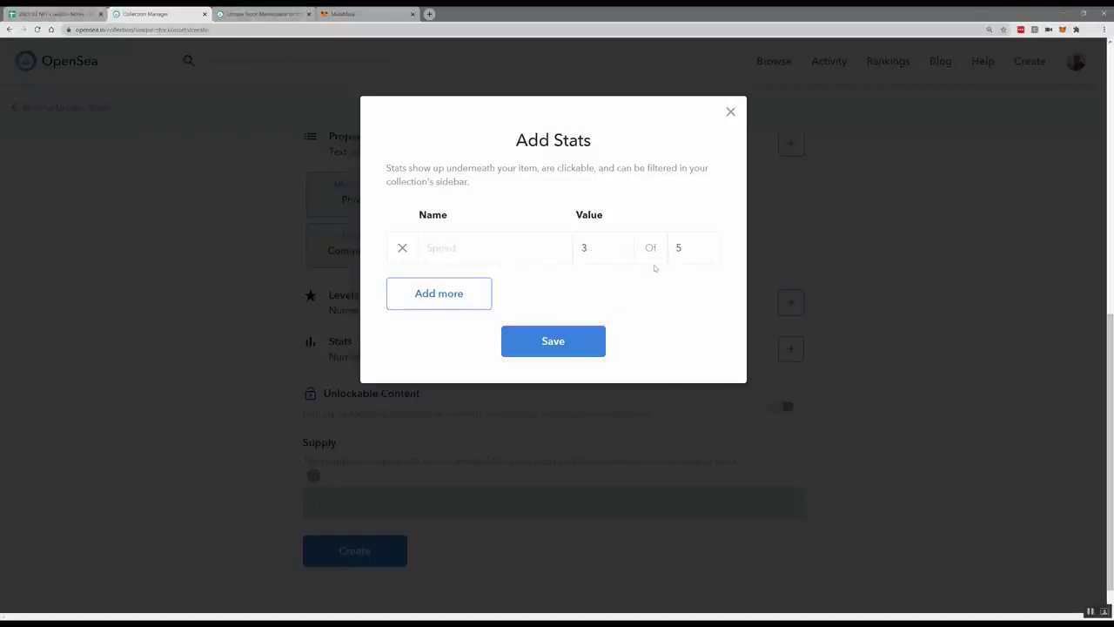
left_click(709, 255)
key("BackSpace")
type("0")
key("shift+Tab")
- Find the pixel dimension columns in the spreadsheet and name the first stat Pixel Width
left_click(235, 12)
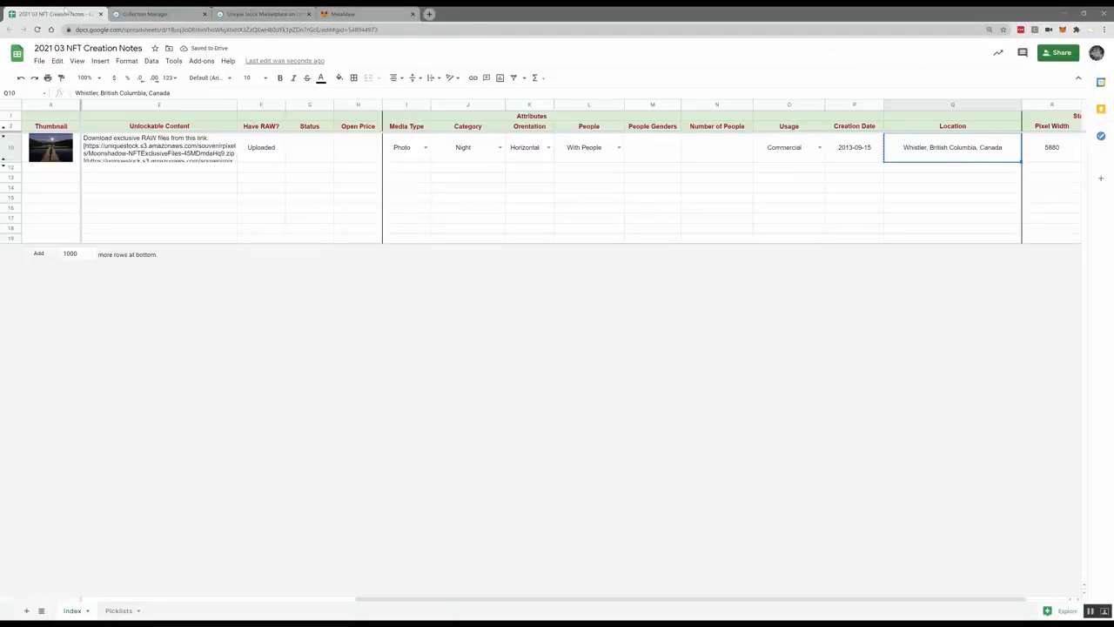
left_click(56, 13)
key("ctrl+c")
key("Right")
key("Escape")
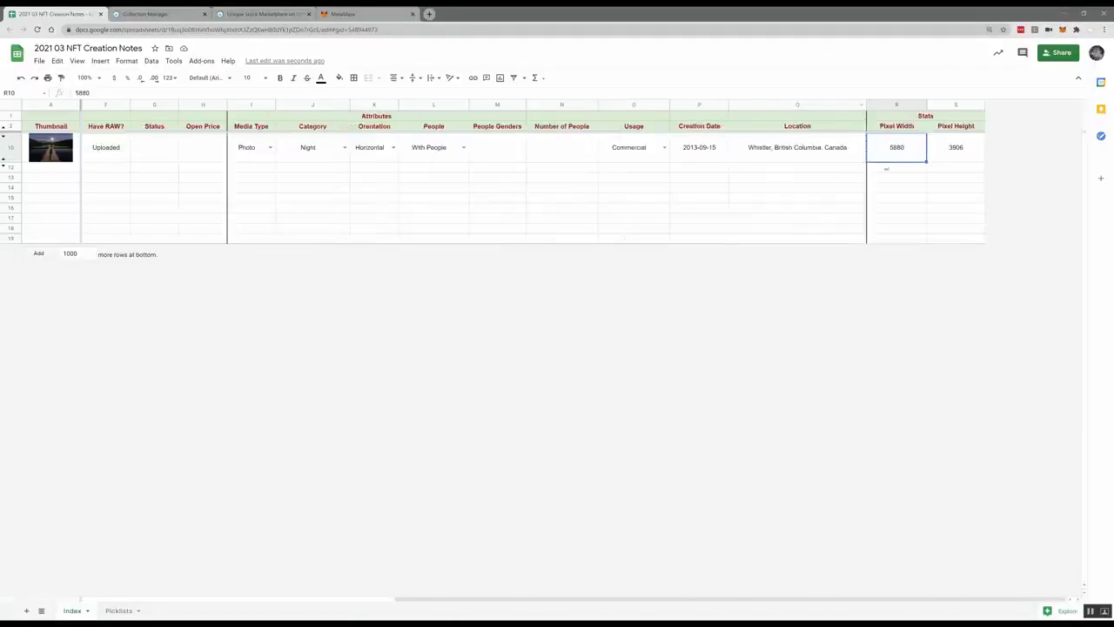
key("ctrl+c")
left_click(144, 14)
left_click(439, 238)
type("Pixel Width")
- Set the Pixel Width stat's value to 5880, as given in the Moonshadow row of the spreadsheet
left_click(57, 13)
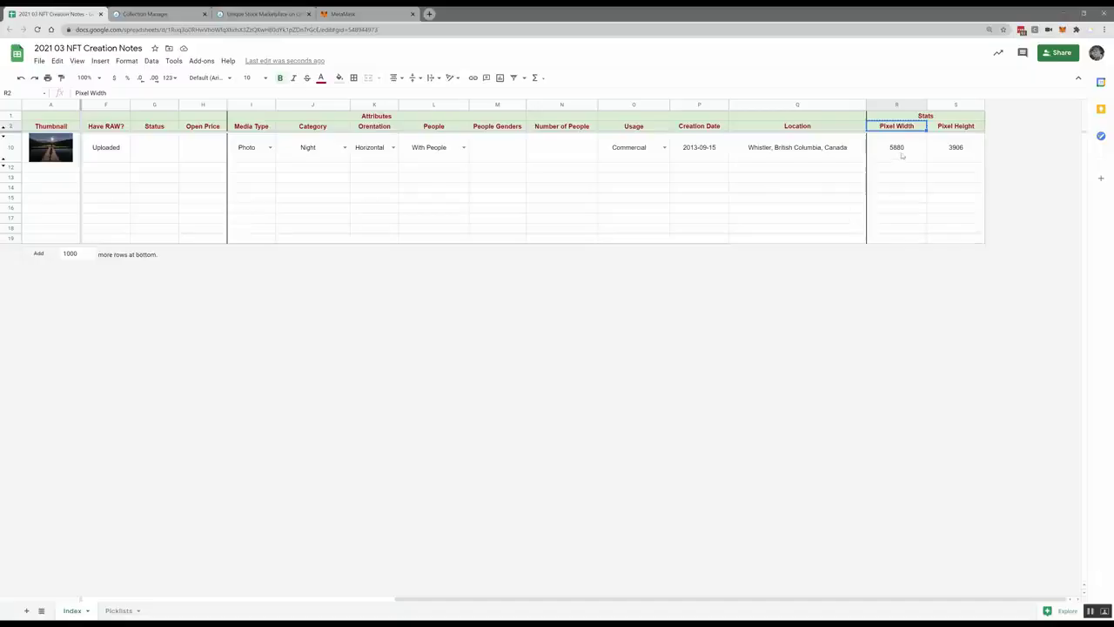
left_click(148, 13)
left_click(603, 251)
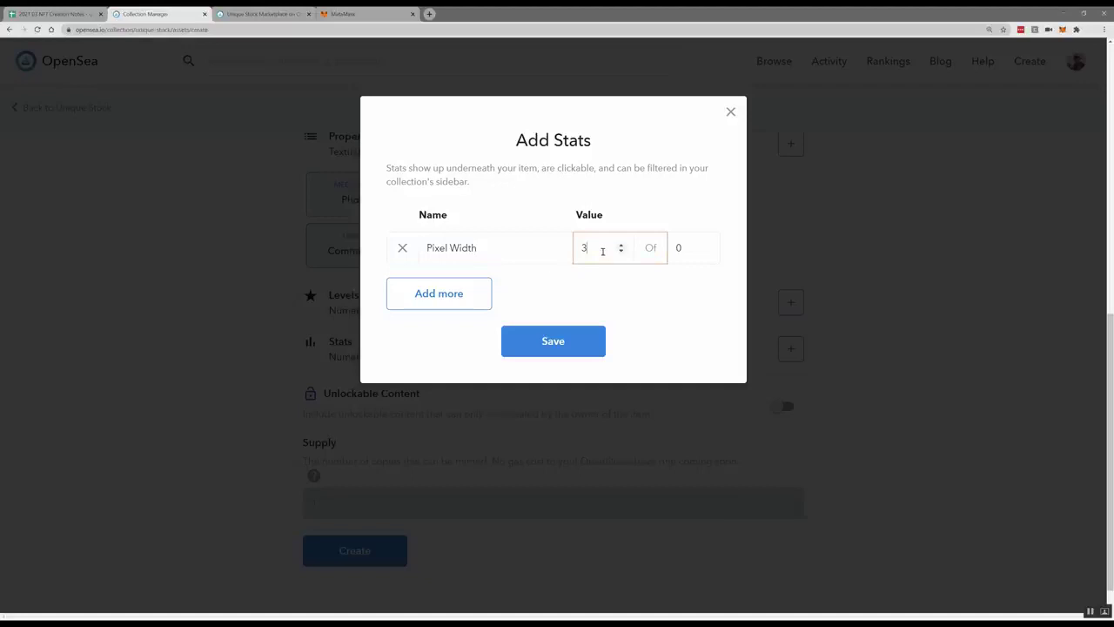
type("5880")
double_click(603, 250)
type("5880")
- Add a second stat named Pixel Height, taking the name from the spreadsheet's column heading
left_click(466, 293)
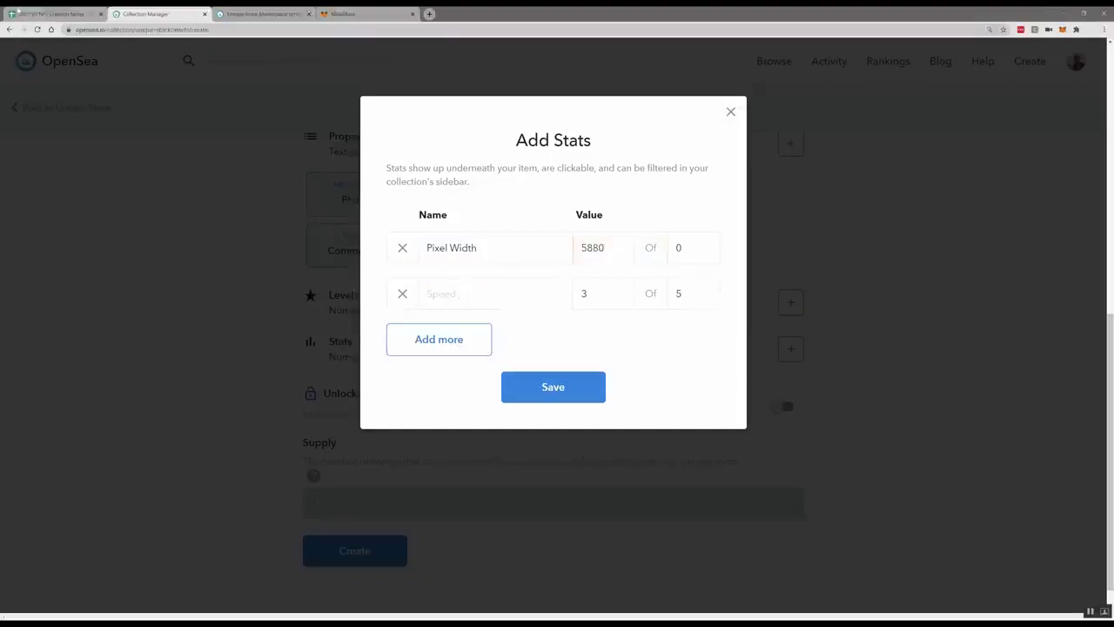
left_click(52, 14)
left_click(956, 126)
key("ctrl+c")
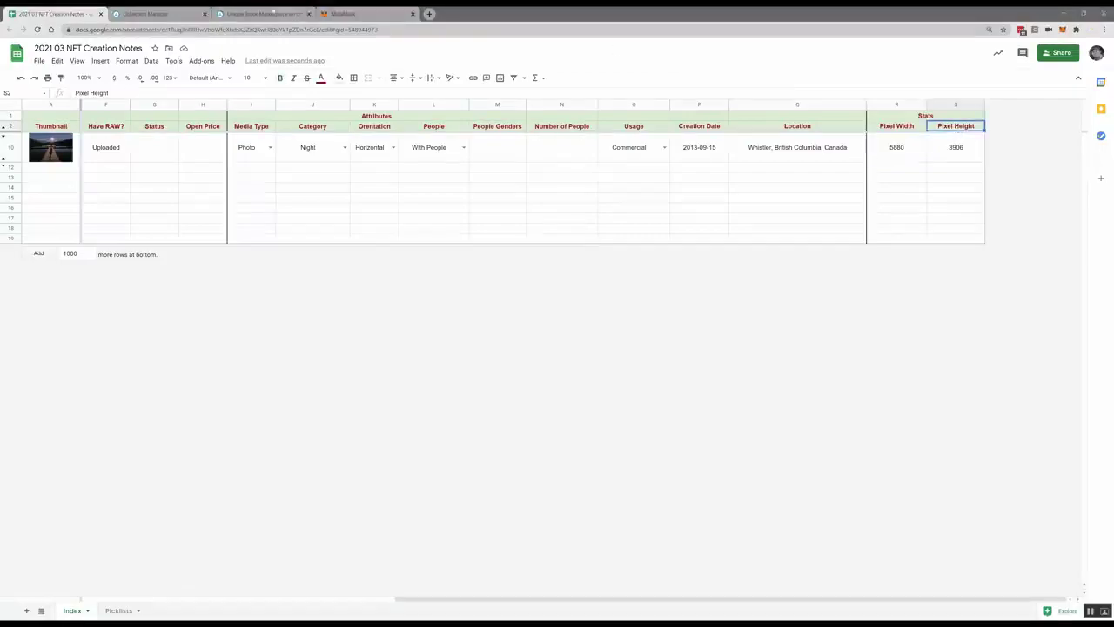
left_click(163, 13)
left_click(432, 296)
- Set the Pixel Height stat to 3906 of 0 from the spreadsheet and save the stats
left_click(52, 14)
key("ctrl+c")
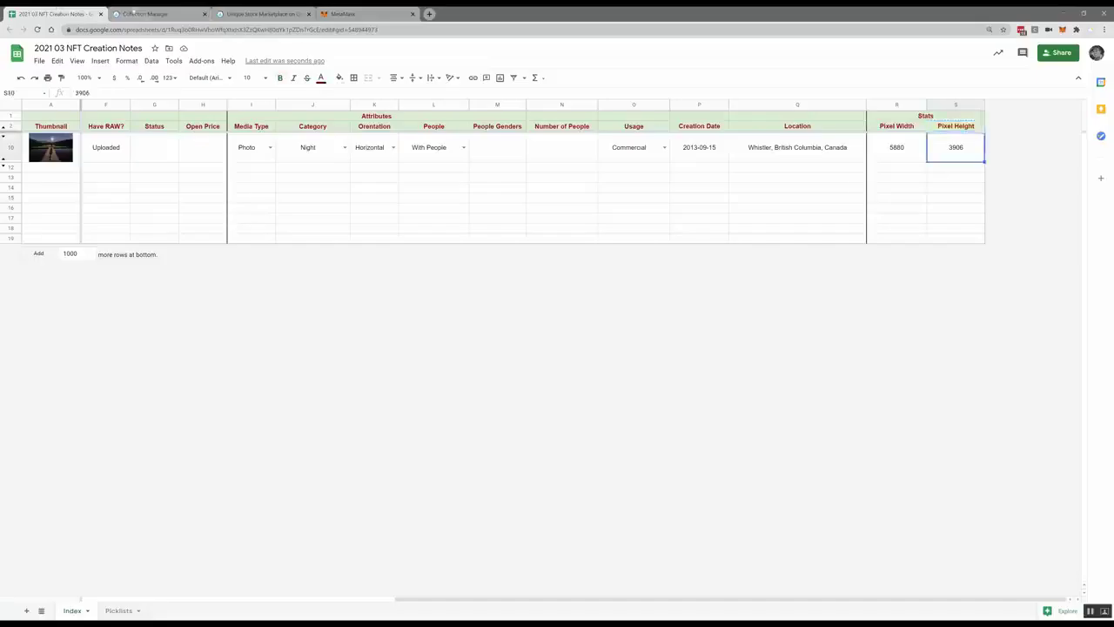
left_click(163, 13)
key("ctrl+v")
left_click(618, 296)
type("906")
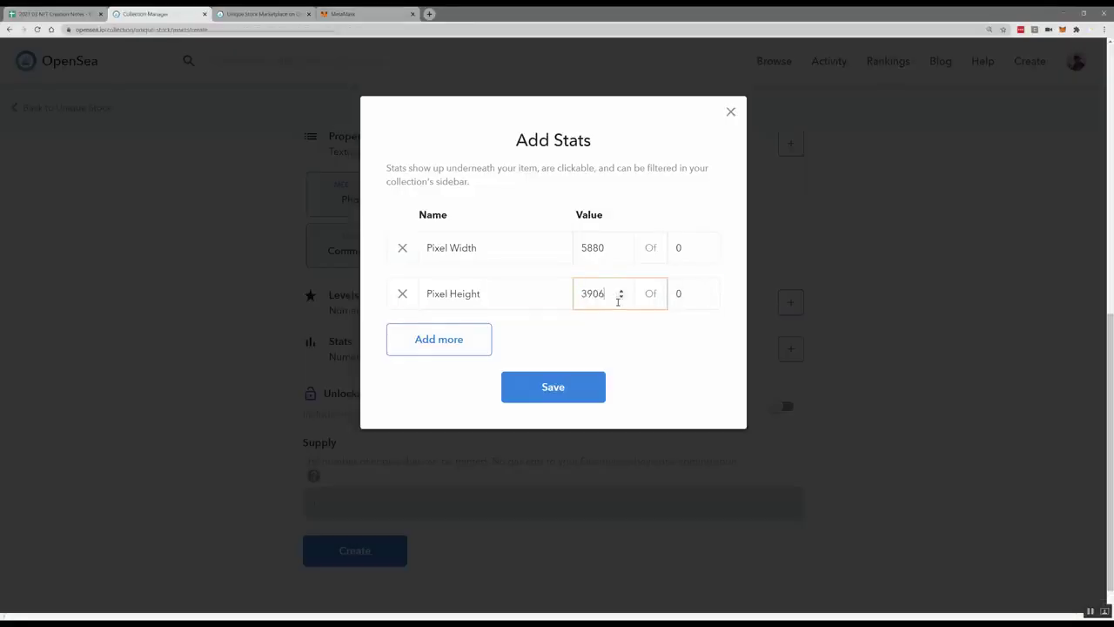
left_click(548, 389)
scroll(537, 391, "down", 1)
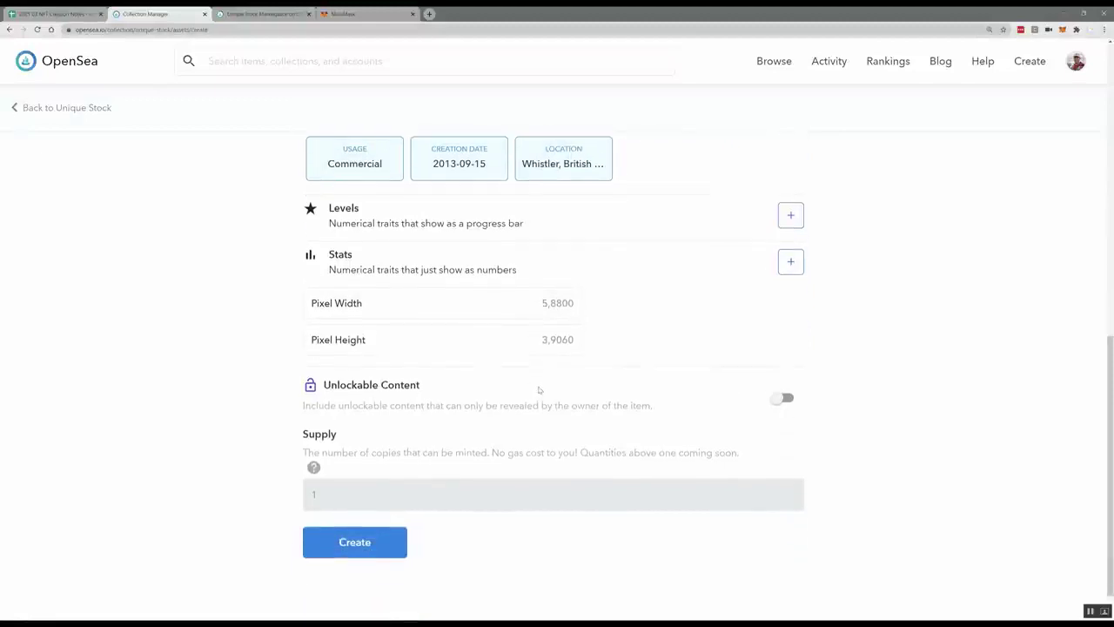
- Enable unlockable content for the item and copy the Unlockable Content text from the Moonshadow row of the spreadsheet
left_click(785, 400)
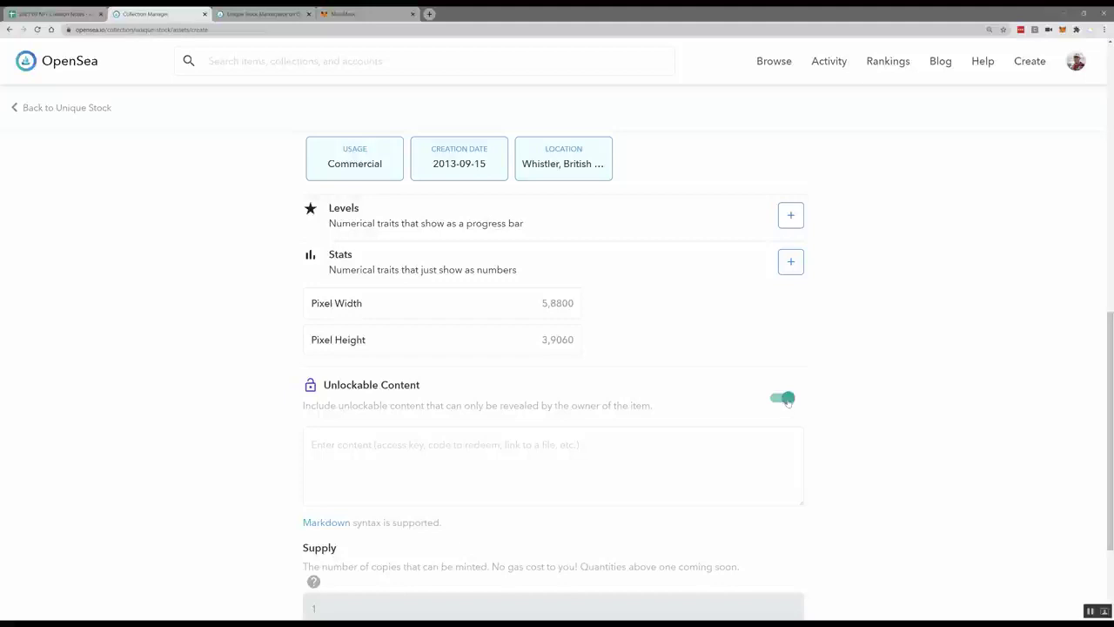
left_click(52, 13)
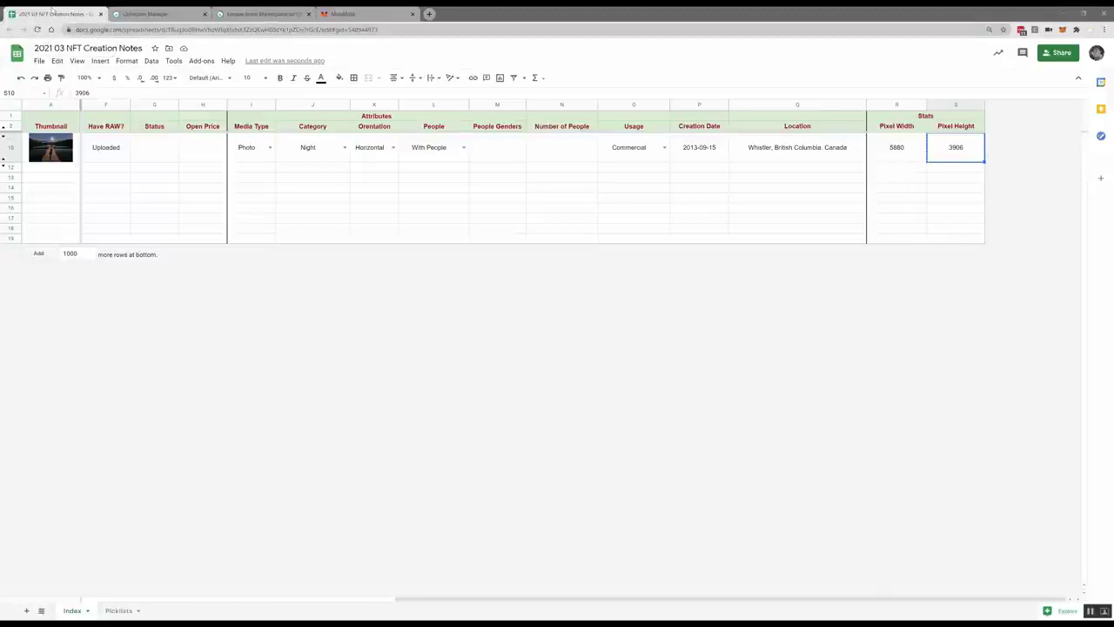
left_click(319, 149)
key("Left")
key("Left")
key("Left")
key("Left")
key("Left")
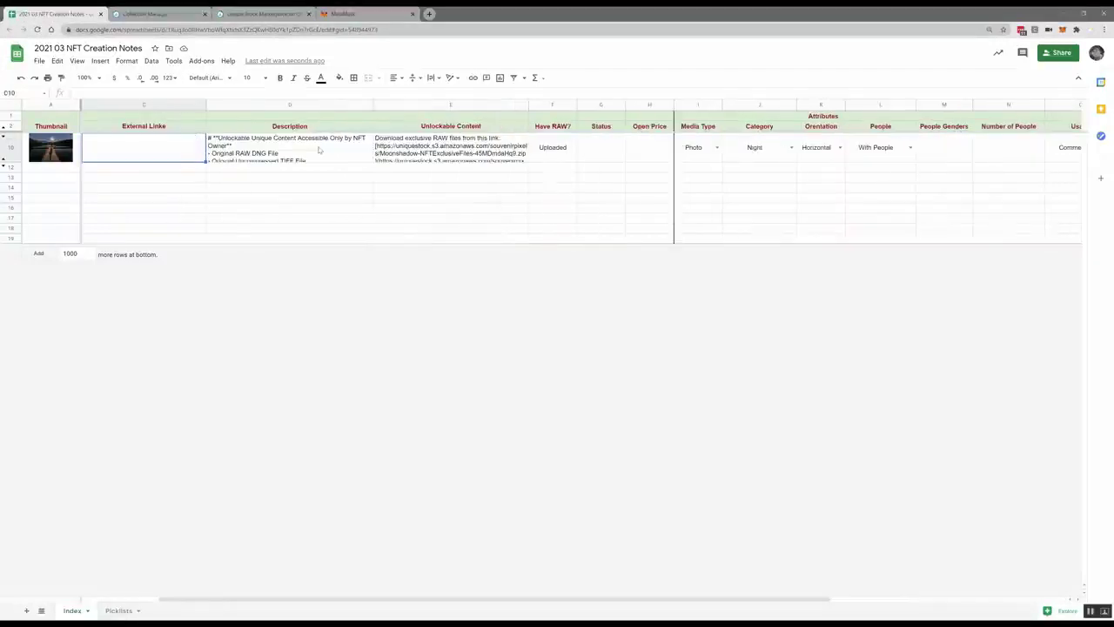
key("Right")
key("Right")
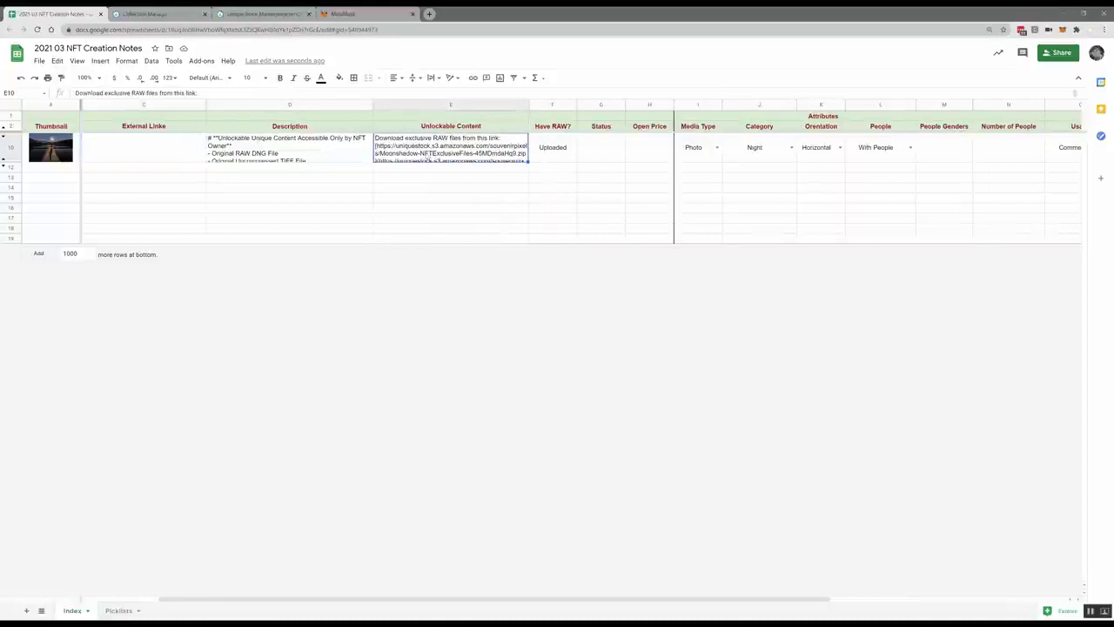
key("Return")
key("ctrl+a")
key("ctrl+c")
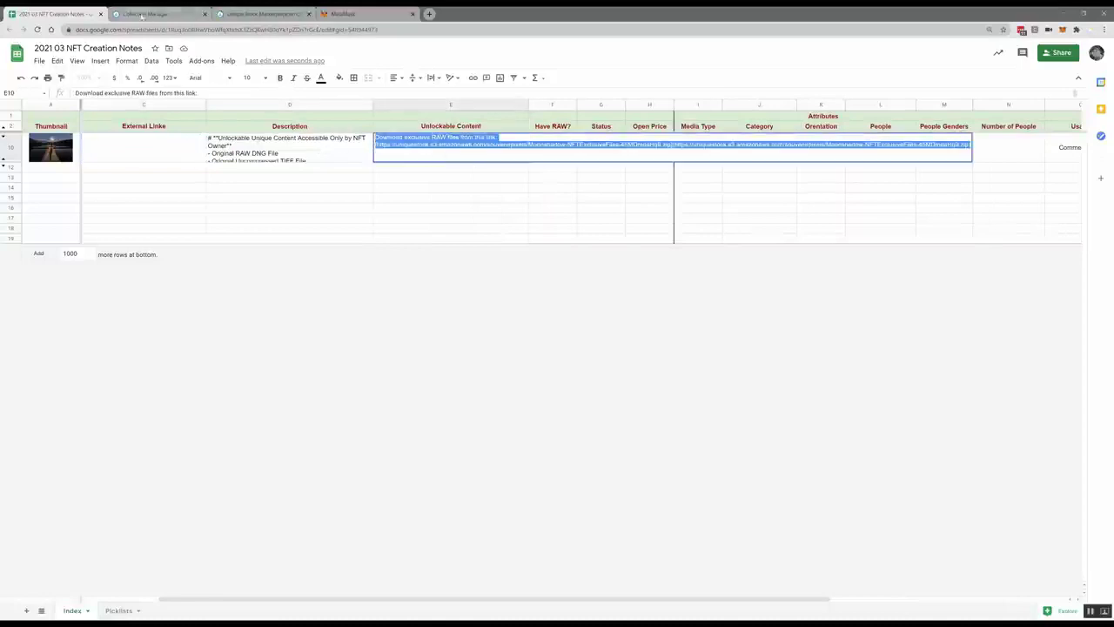
- Paste the copied RAW files download text into the new item's unlockable content on OpenSea
left_click(142, 15)
left_click(430, 450)
key("ctrl+v")
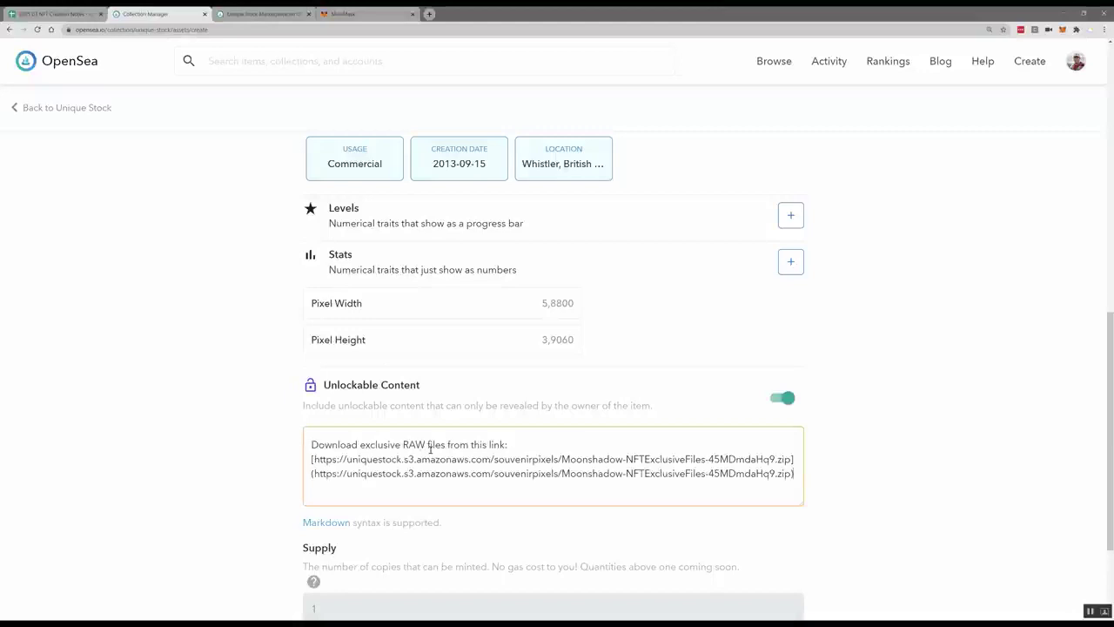
- Submit the completed form to create the new NFT item in the Unique Stock collection
scroll(430, 449, "down", 3)
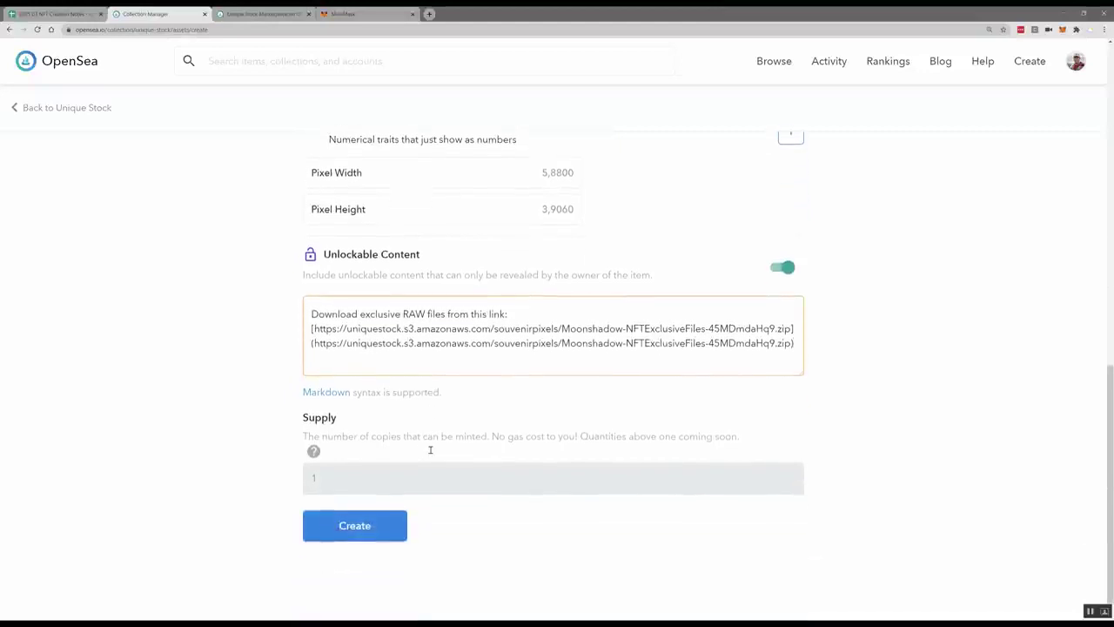
scroll(325, 453, "down", 1)
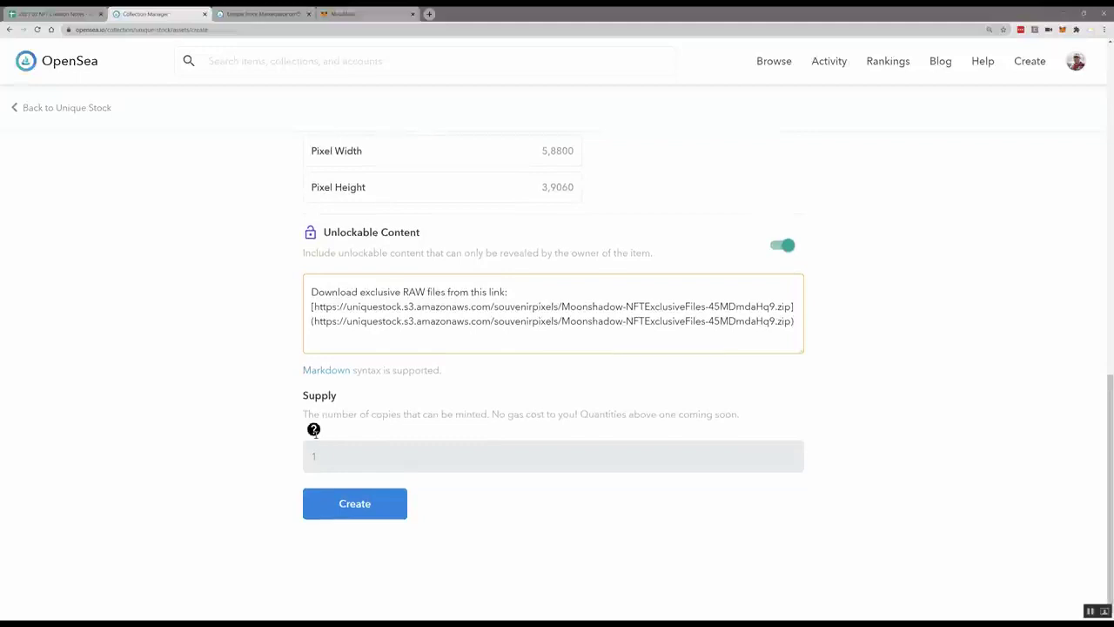
left_click(353, 512)
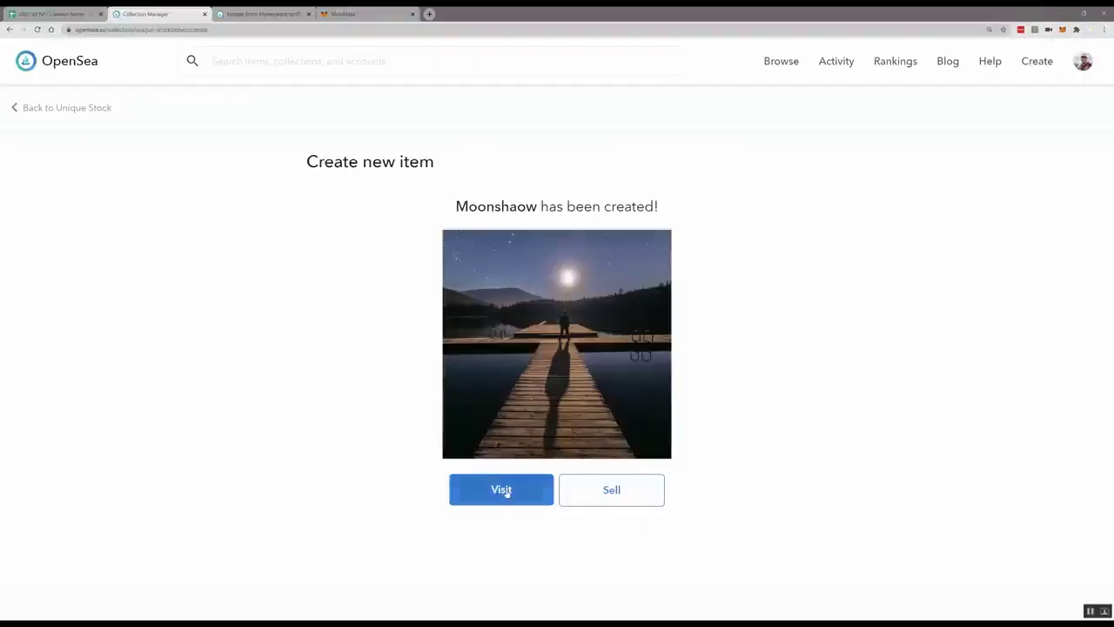
- Visit the newly created item's page and review its details, traits, listings and offers sections
left_click(502, 490)
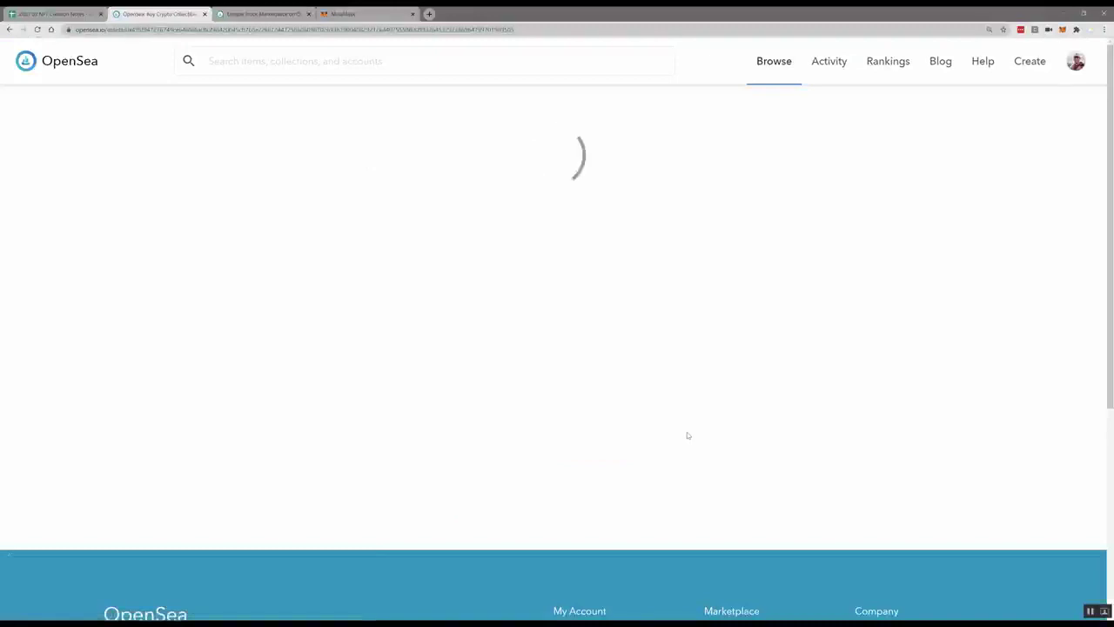
scroll(599, 497, "down", 3)
scroll(599, 497, "down", 1)
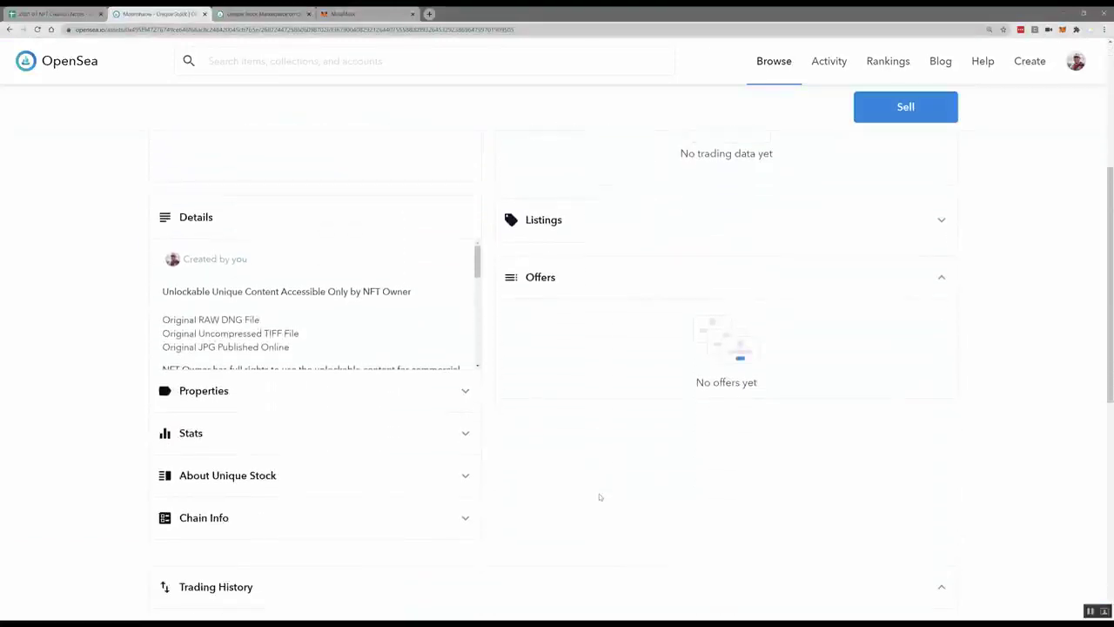
scroll(599, 498, "up", 3)
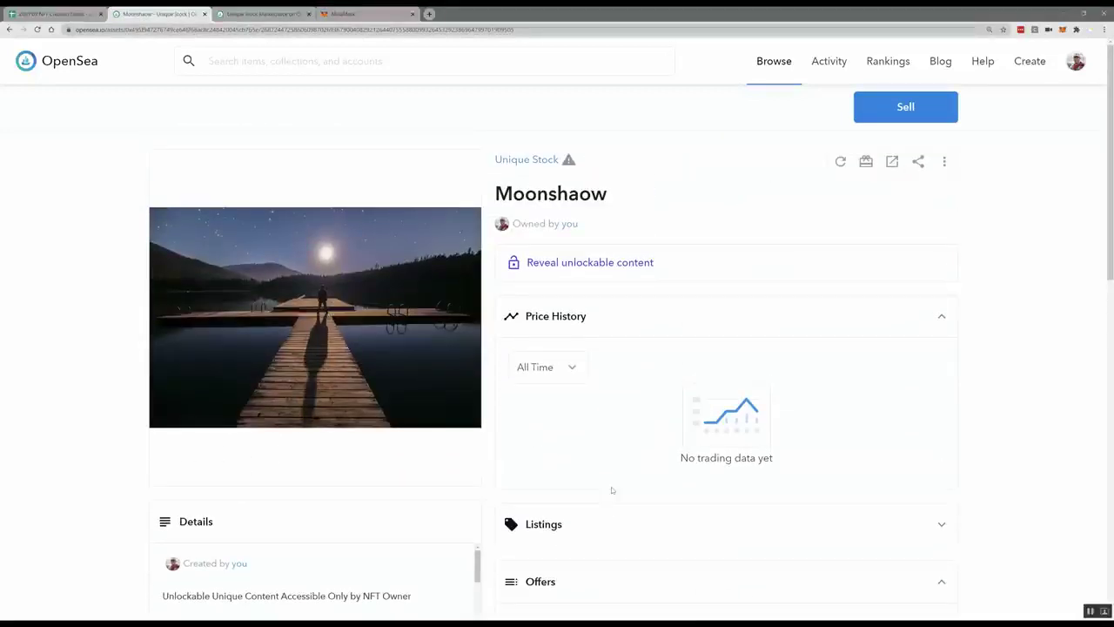